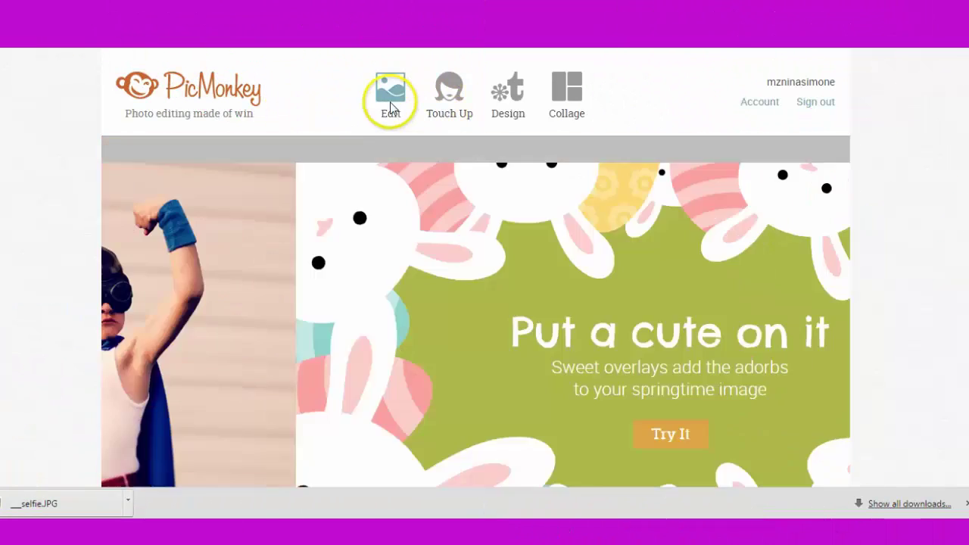
- Start a new design from scratch on a blank canvas
click(391, 106)
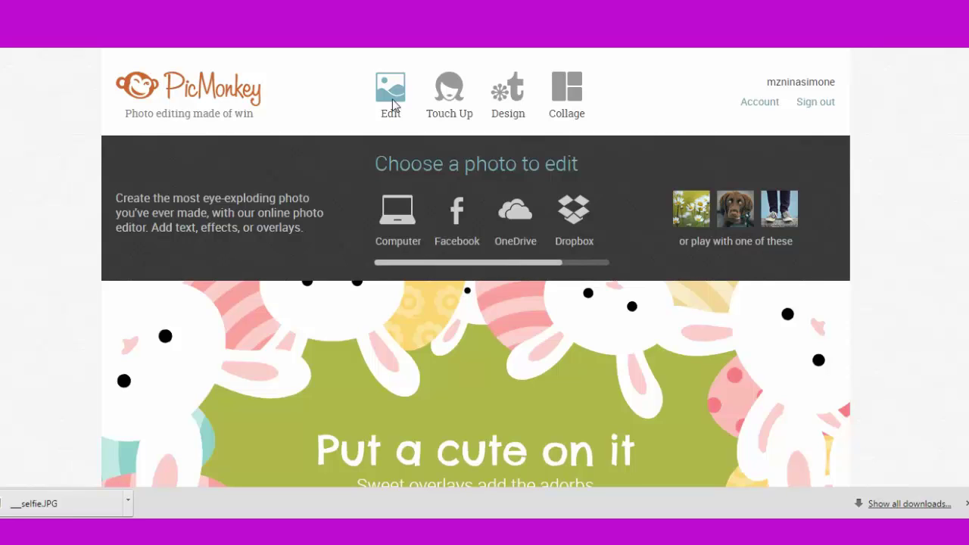
click(504, 97)
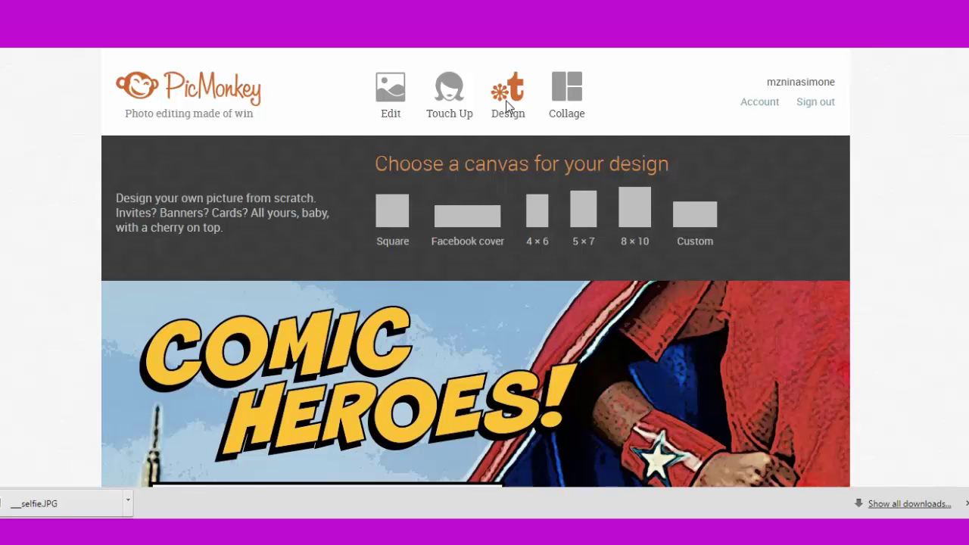
click(507, 106)
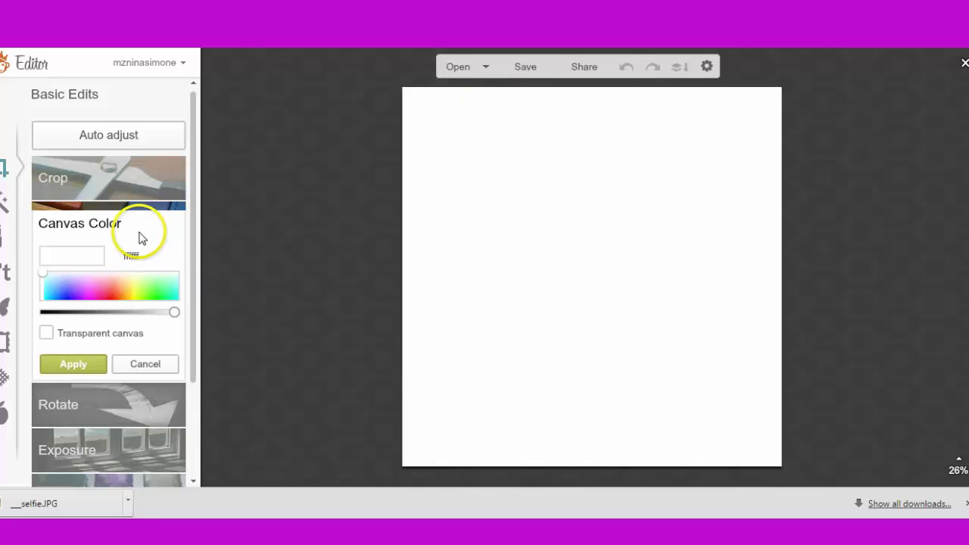
- Add the selfie photo as a custom overlay, reposition it and enlarge it to fill most of the canvas height
click(8, 306)
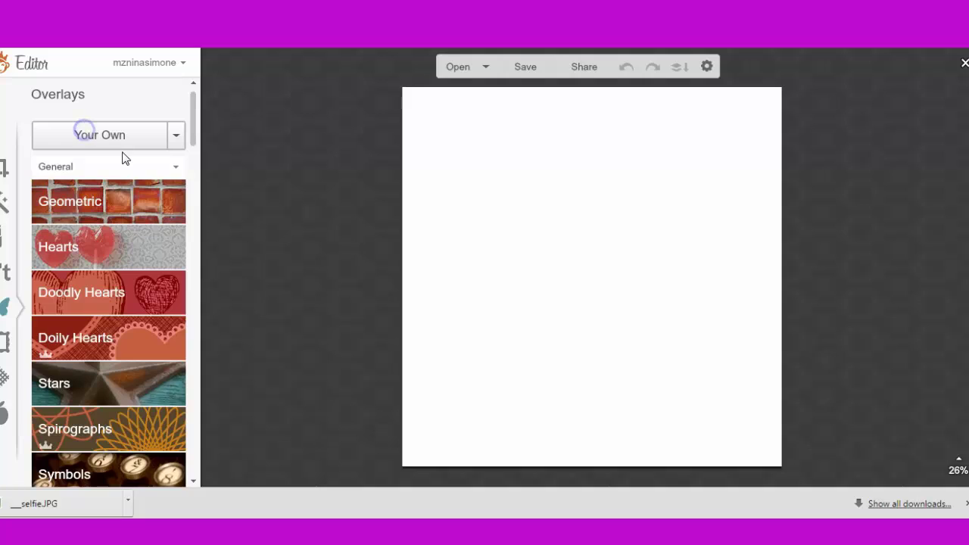
click(740, 235)
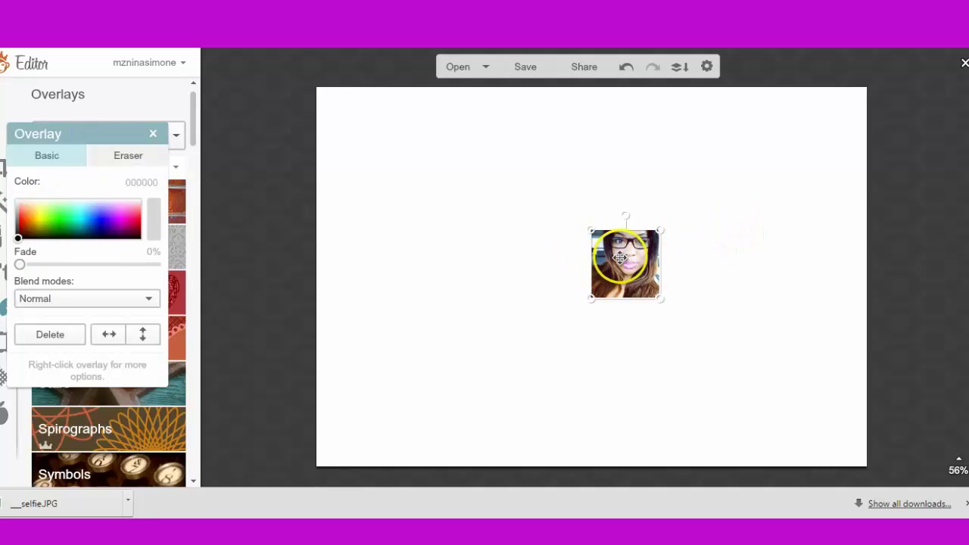
drag(620, 257, 478, 174)
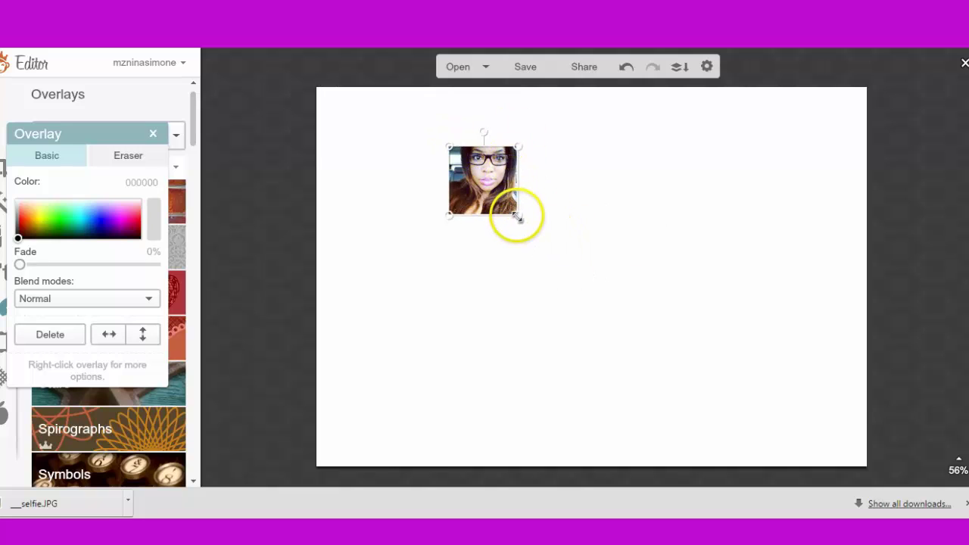
drag(517, 216, 894, 443)
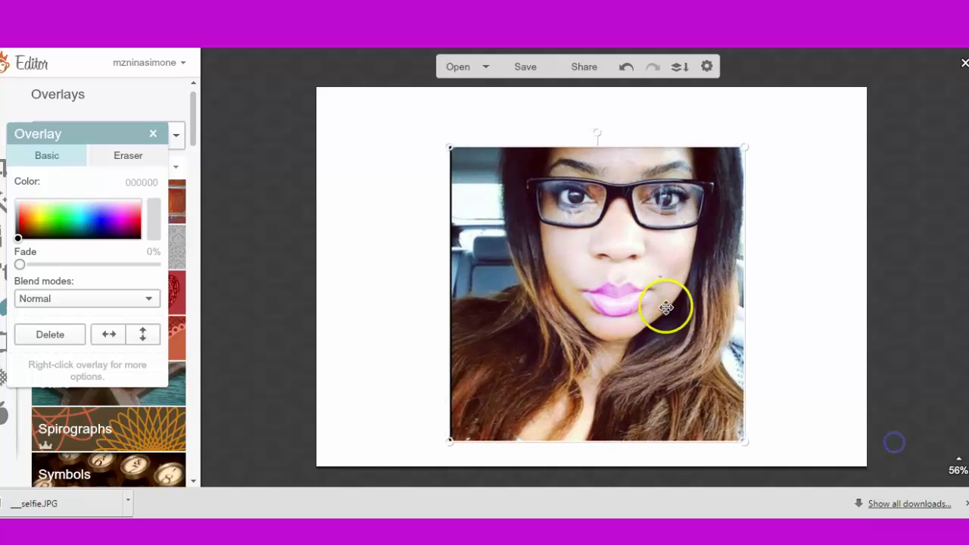
drag(665, 307, 627, 268)
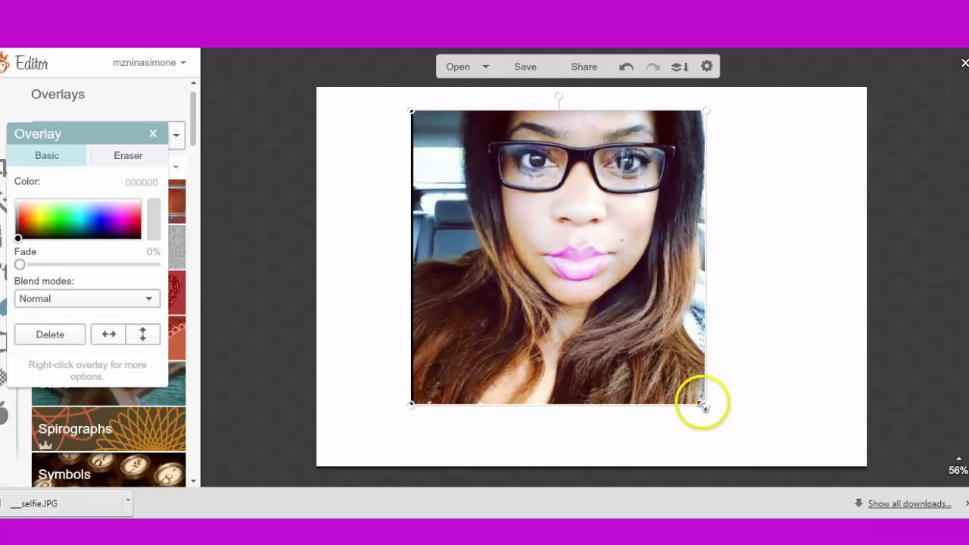
drag(702, 405, 762, 444)
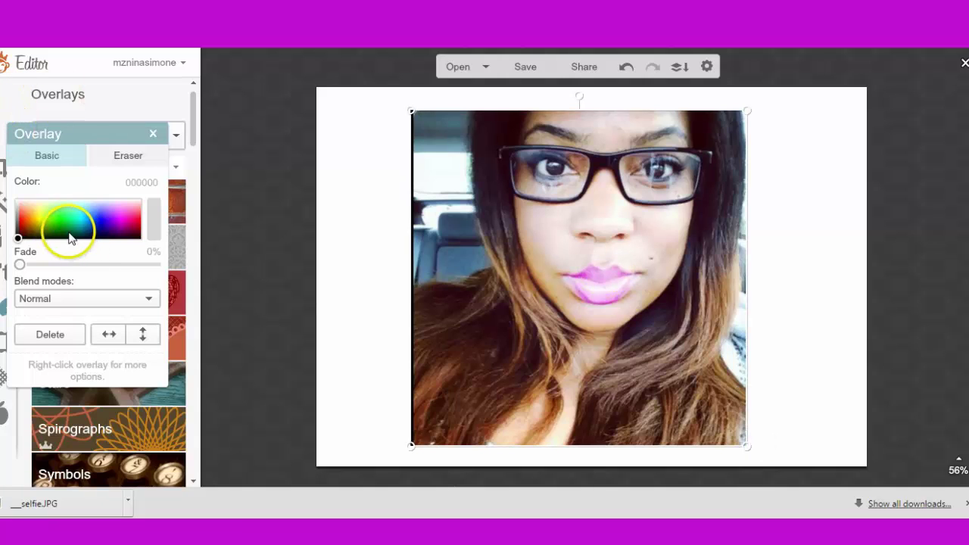
- Try flipping the selfie overlay horizontally and vertically, reversing each flip
drag(66, 133, 320, 111)
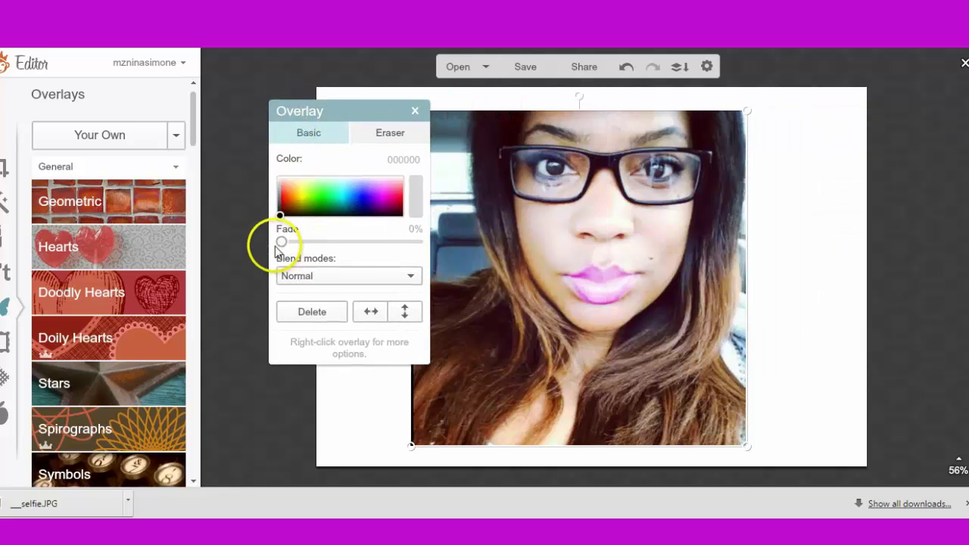
click(369, 314)
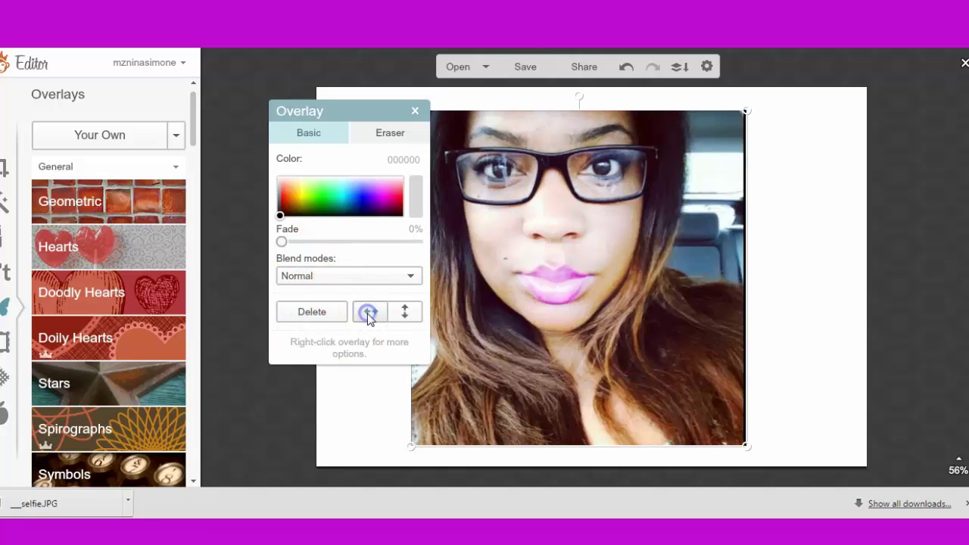
click(370, 314)
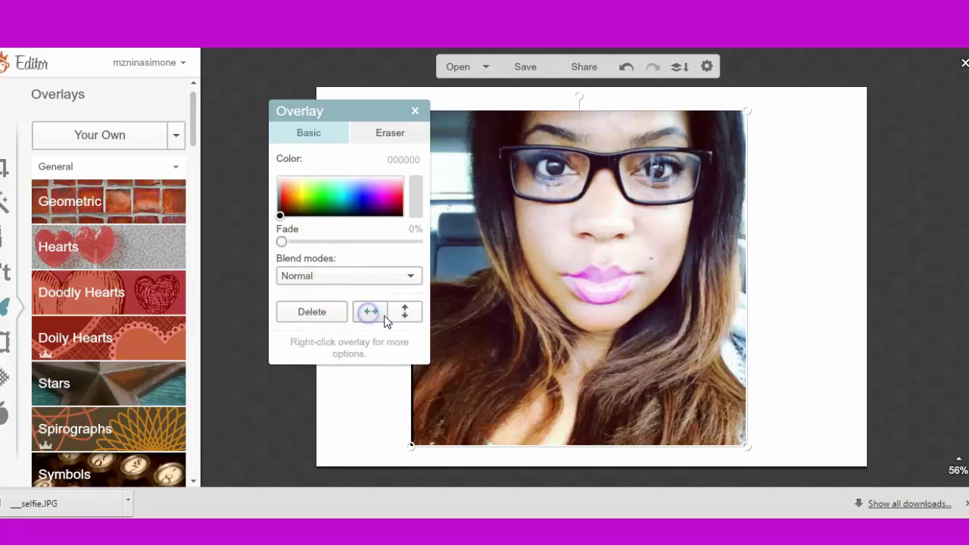
click(408, 313)
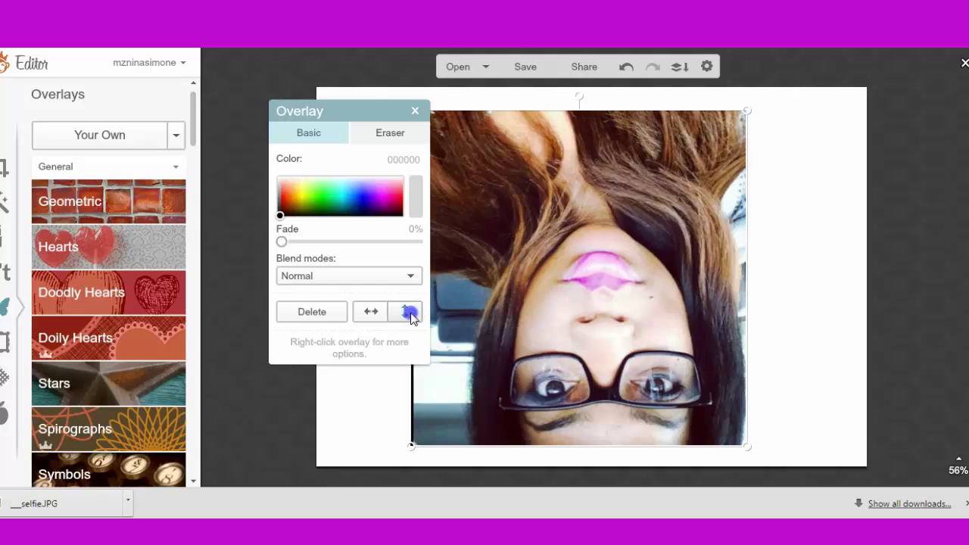
click(409, 317)
- Try the Darken and Multiply blend modes on the selfie overlay, and set the blend mode back to Normal
click(335, 277)
click(340, 326)
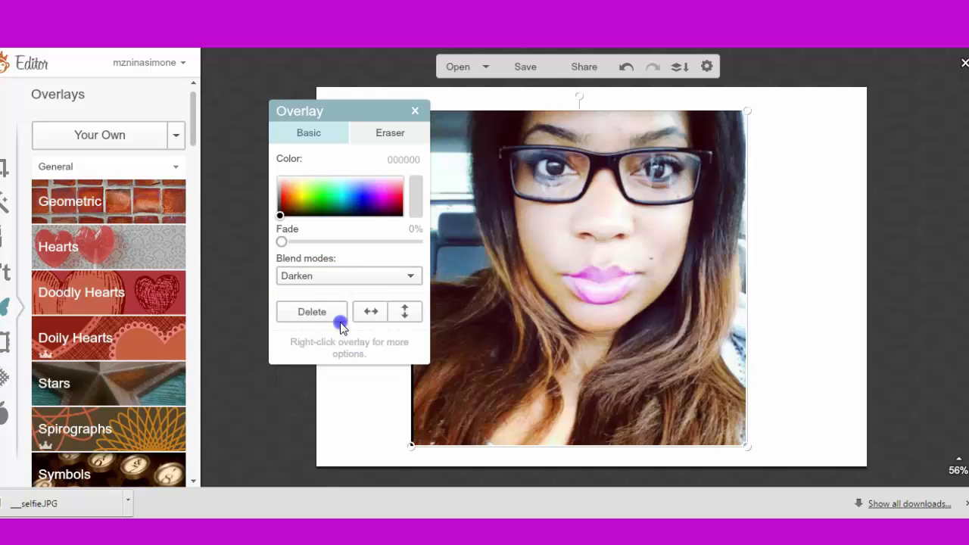
click(335, 275)
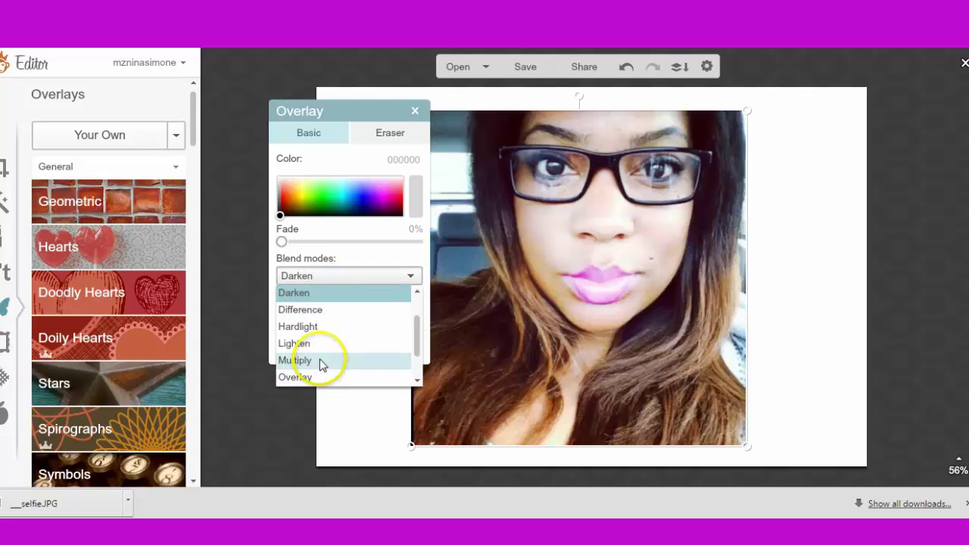
click(320, 362)
click(321, 275)
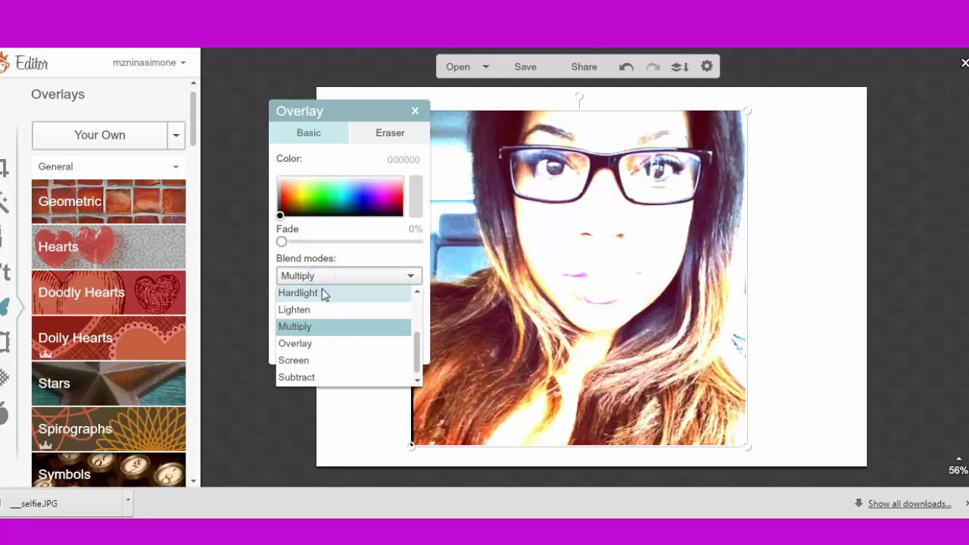
drag(416, 355, 416, 309)
click(348, 324)
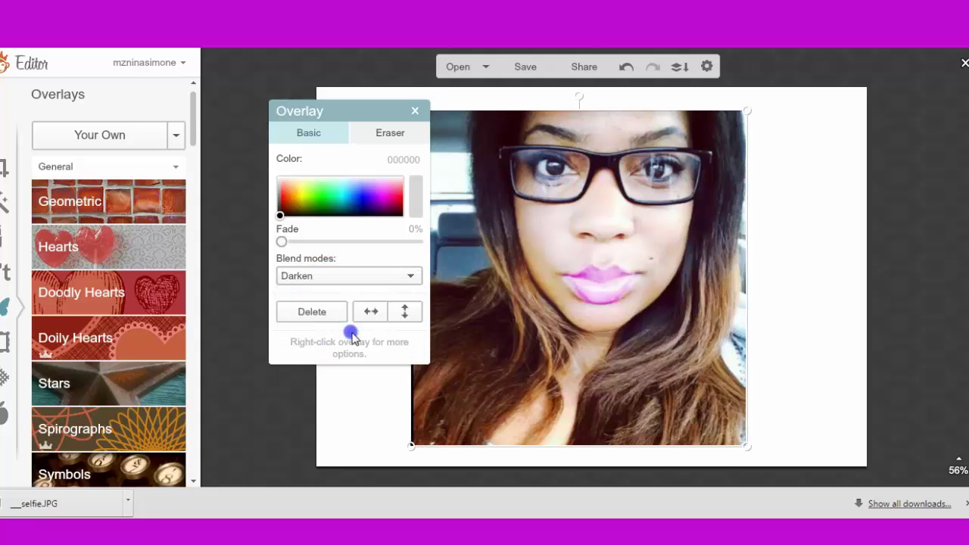
click(414, 277)
scroll(402, 318, up, 2)
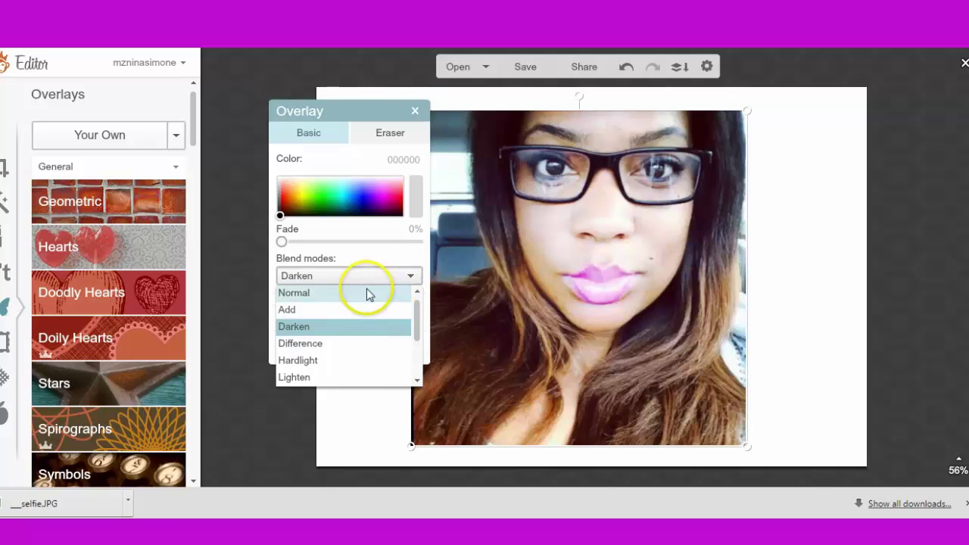
click(368, 292)
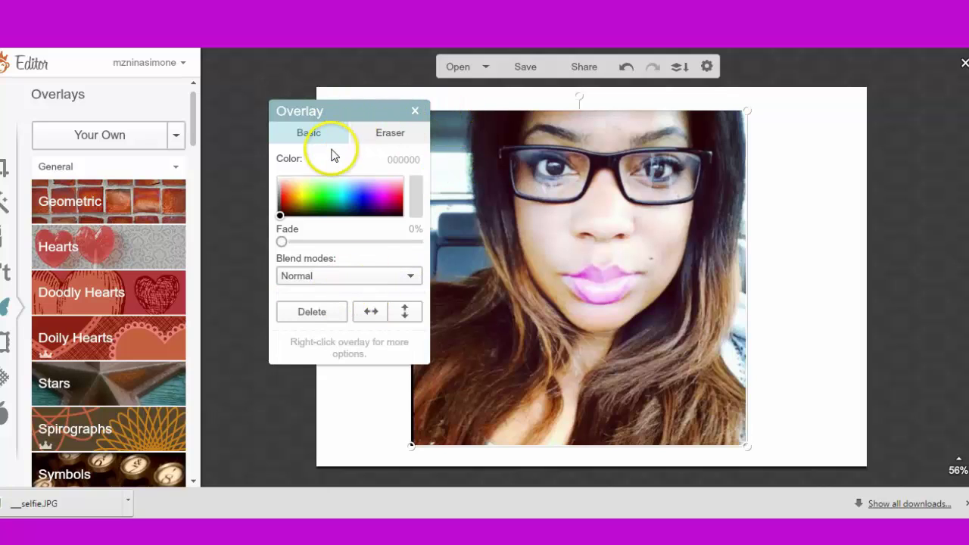
- Switch to the eraser for the selfie overlay, erase a spot over one eye at size 20 and undo it
click(391, 133)
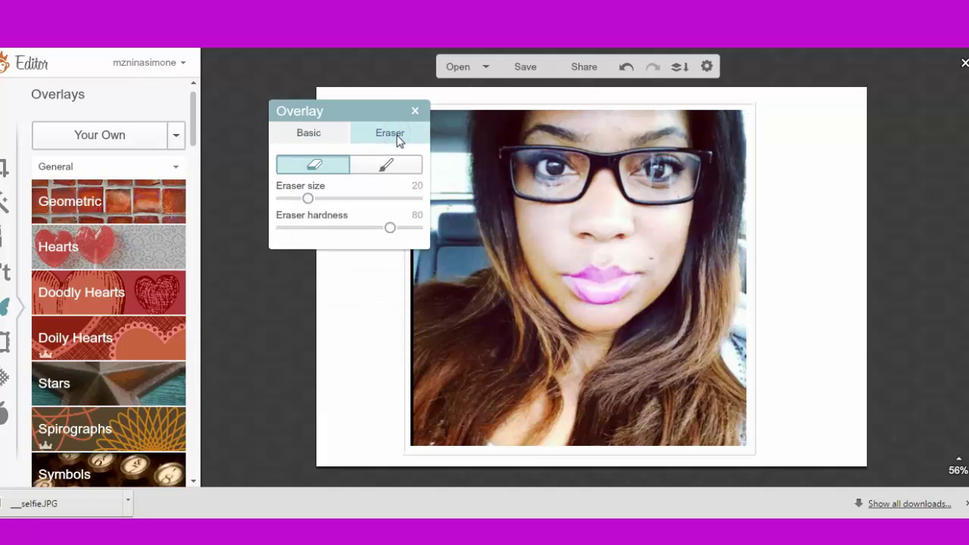
drag(364, 112, 320, 111)
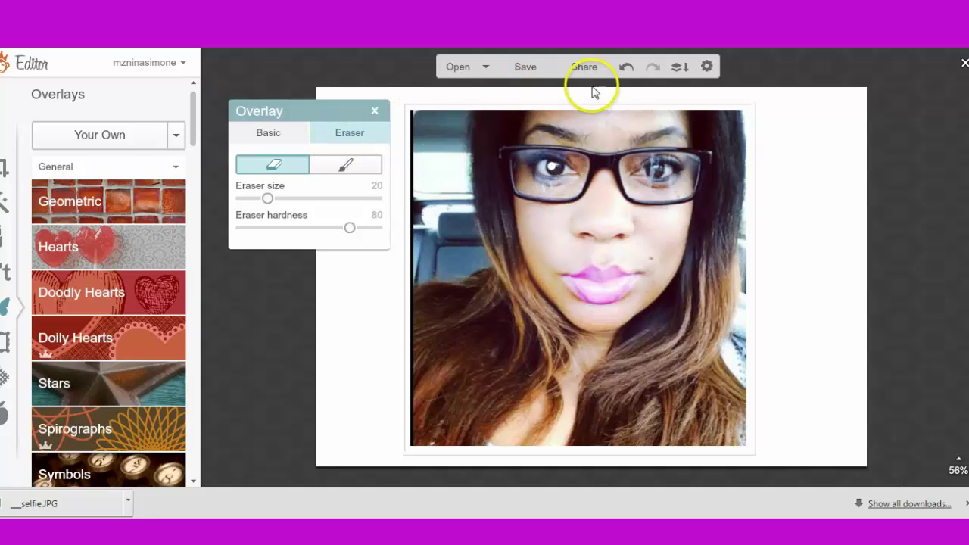
click(628, 67)
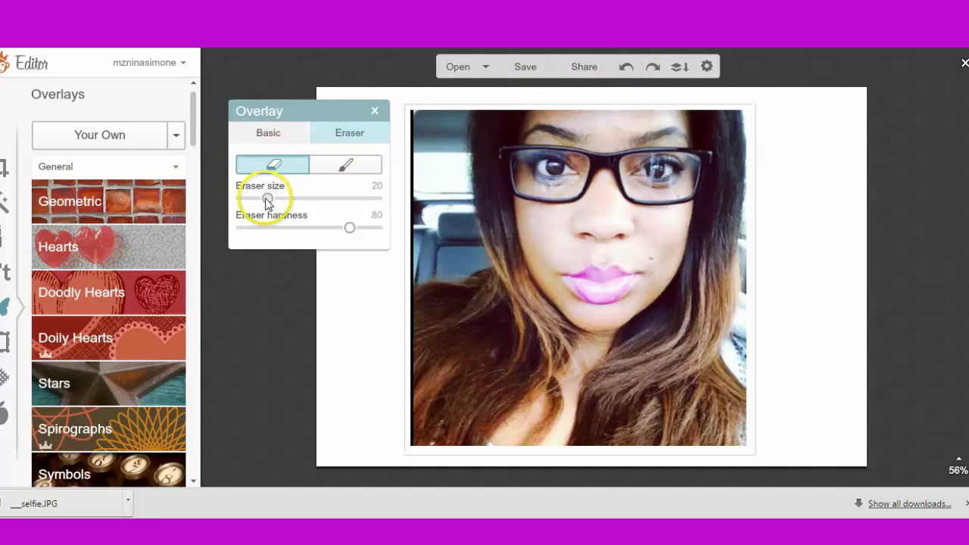
- Set the eraser size to 100, erase an area around the eye and undo the erasure
drag(266, 199, 377, 199)
click(557, 187)
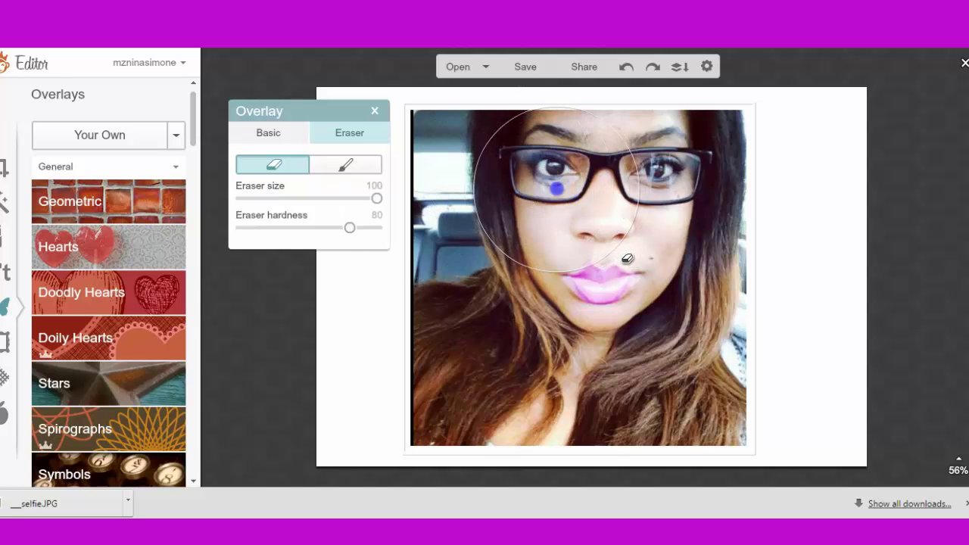
click(559, 68)
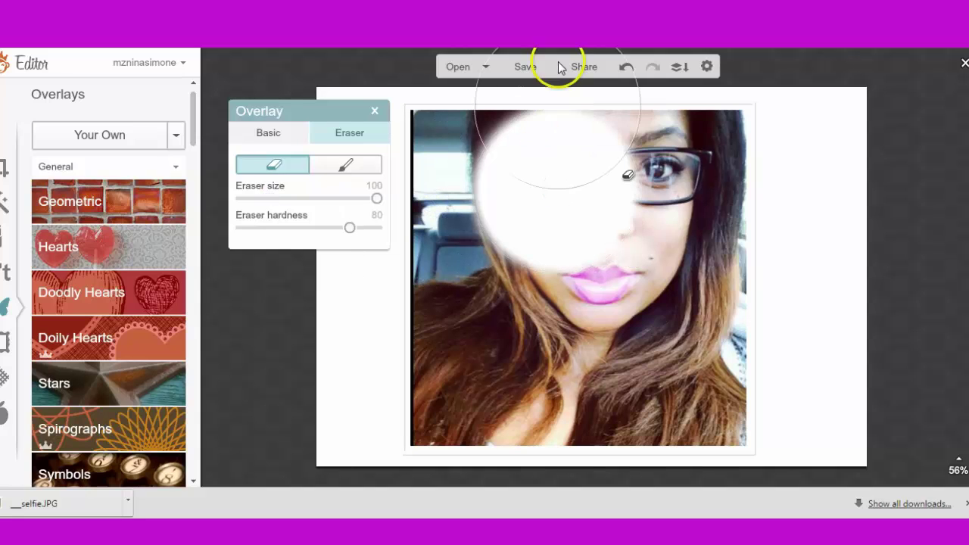
click(625, 66)
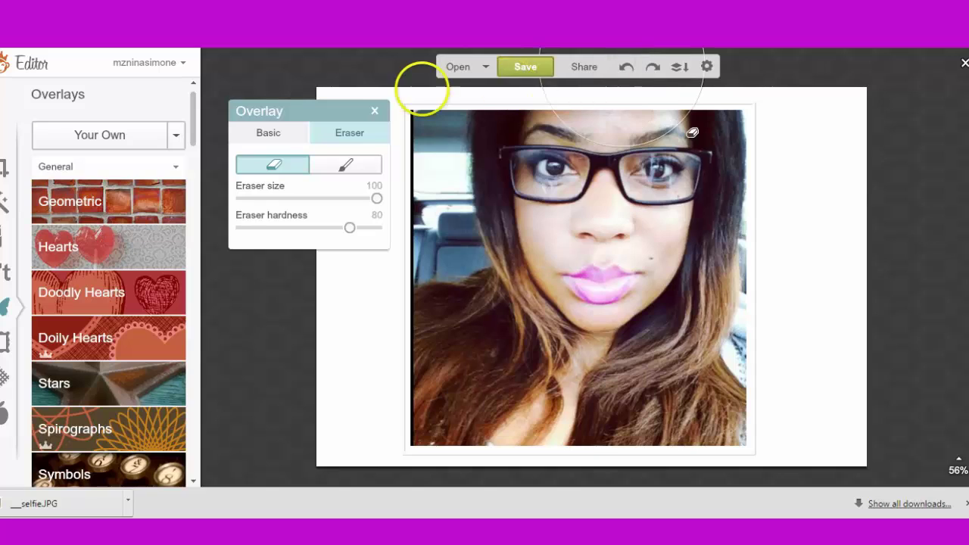
- Set the eraser size to 39 and check the brush against the eye in the photo
click(273, 165)
drag(376, 198, 294, 198)
mouse_move(560, 193)
mouse_down()
mouse_move(566, 169)
mouse_move(574, 184)
mouse_up()
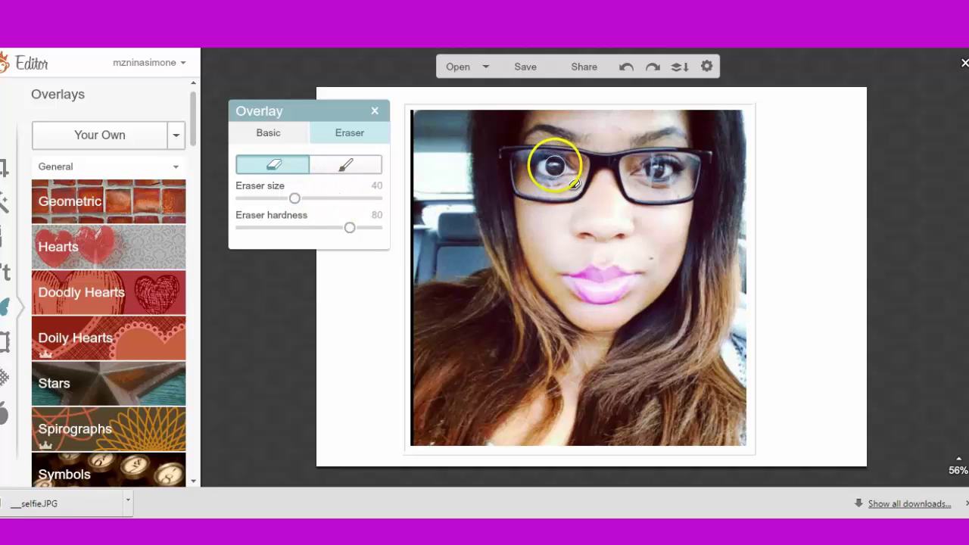
drag(294, 199, 293, 199)
mouse_move(573, 173)
mouse_down()
mouse_move(551, 174)
mouse_move(554, 166)
mouse_up()
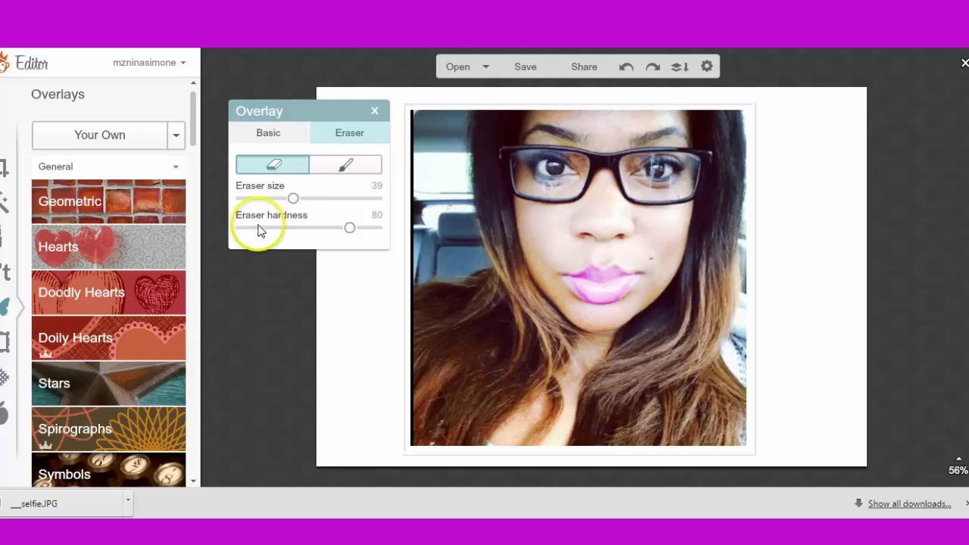
- Set the eraser hardness to 100, erase a hard-edged spot over the eye and undo it
drag(349, 227, 399, 227)
drag(537, 174, 553, 171)
drag(578, 361, 582, 369)
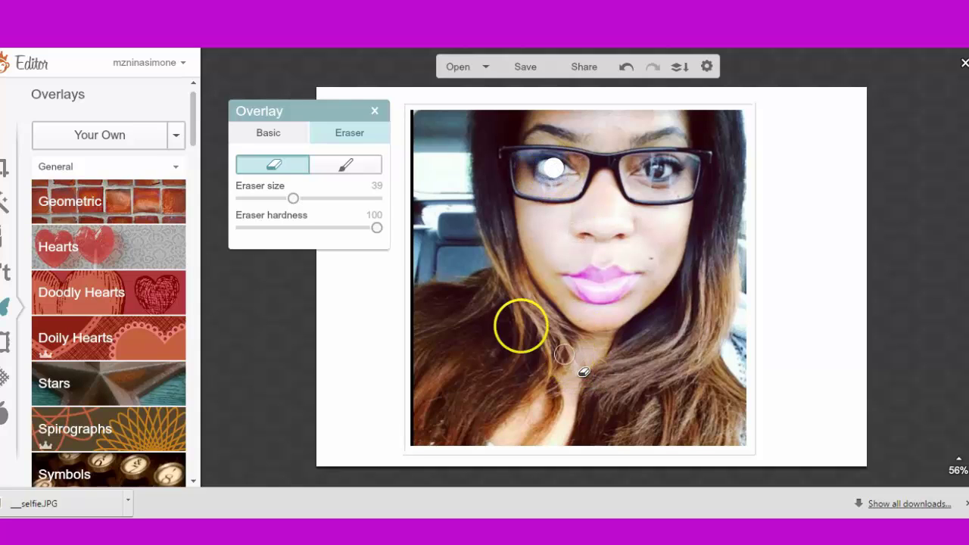
click(626, 69)
- Set the eraser hardness to 0, erase soft spots over the eye and undo the erasures
drag(377, 227, 315, 232)
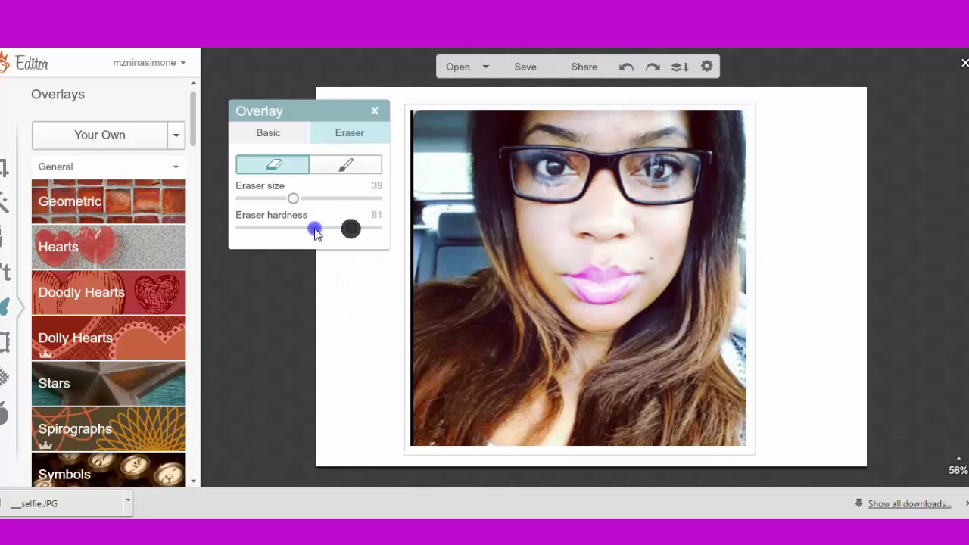
drag(519, 205, 552, 168)
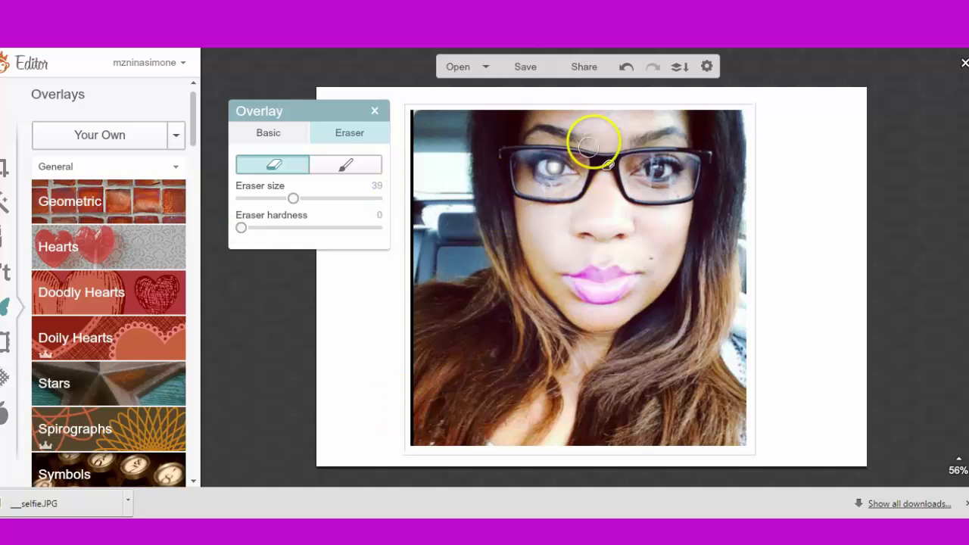
click(554, 166)
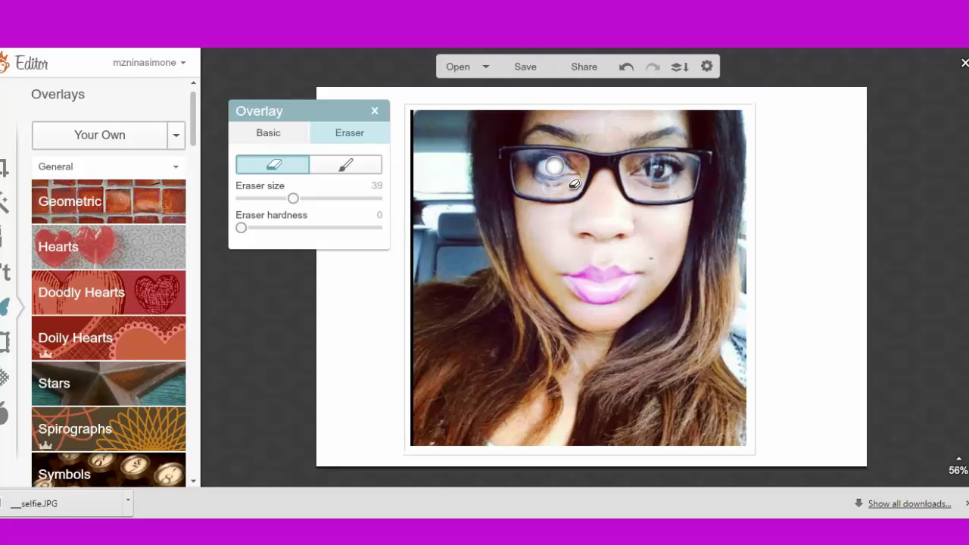
click(554, 166)
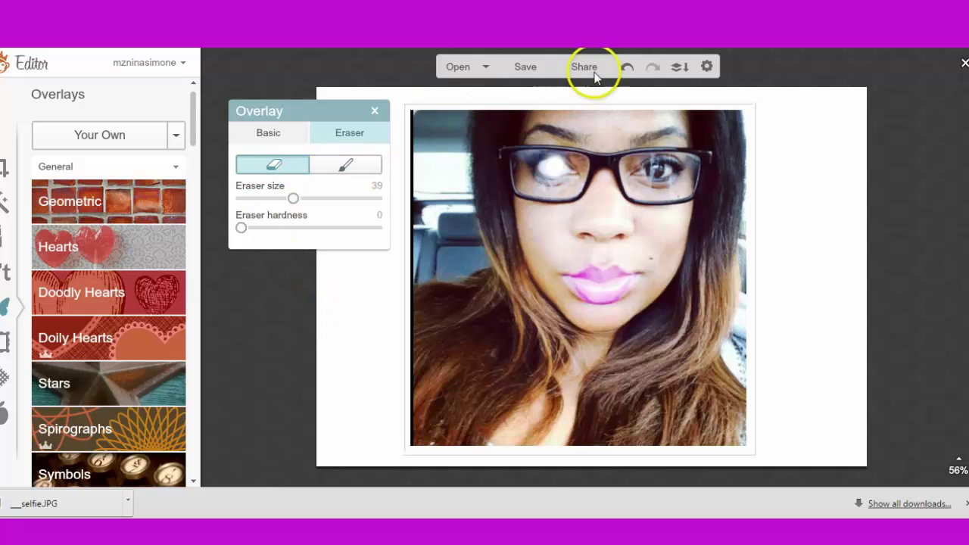
click(624, 68)
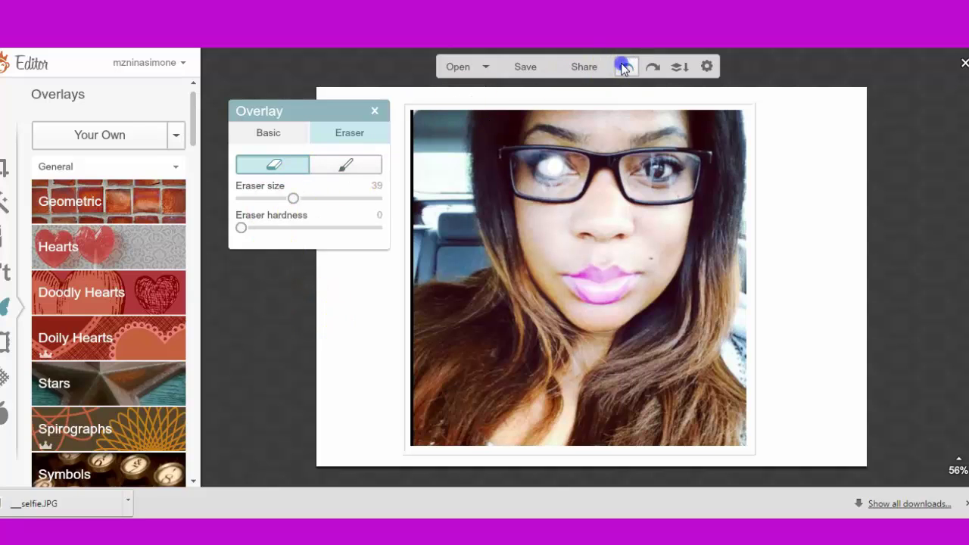
click(624, 69)
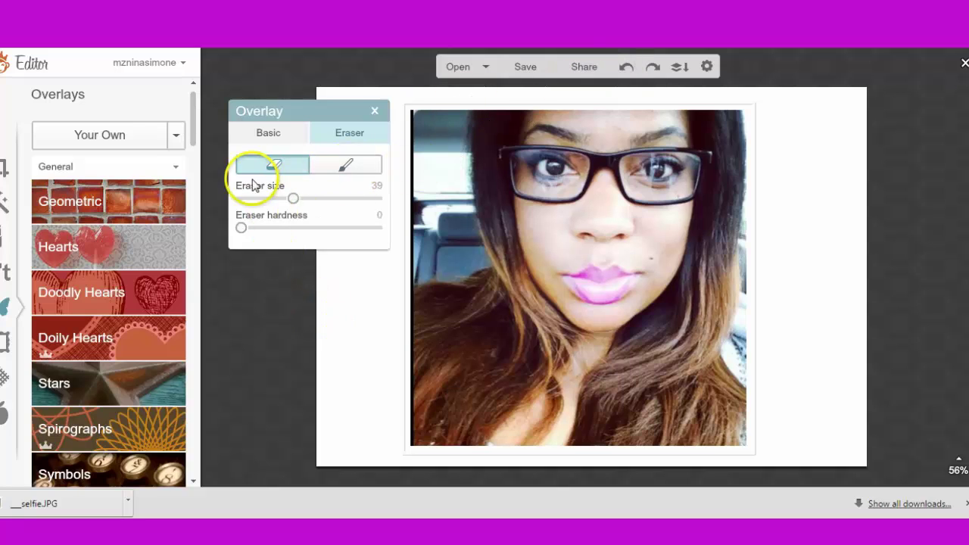
- Set the eraser size to 63 and hardness to 100, erase a hard-edged spot in the hair beside the glasses and undo it
click(293, 199)
drag(295, 199, 326, 199)
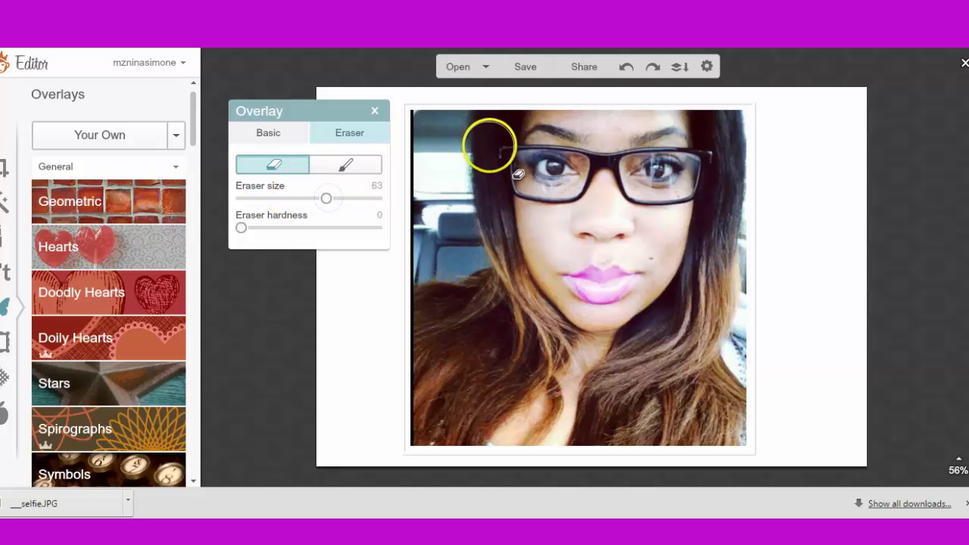
drag(240, 227, 376, 227)
drag(489, 134, 488, 139)
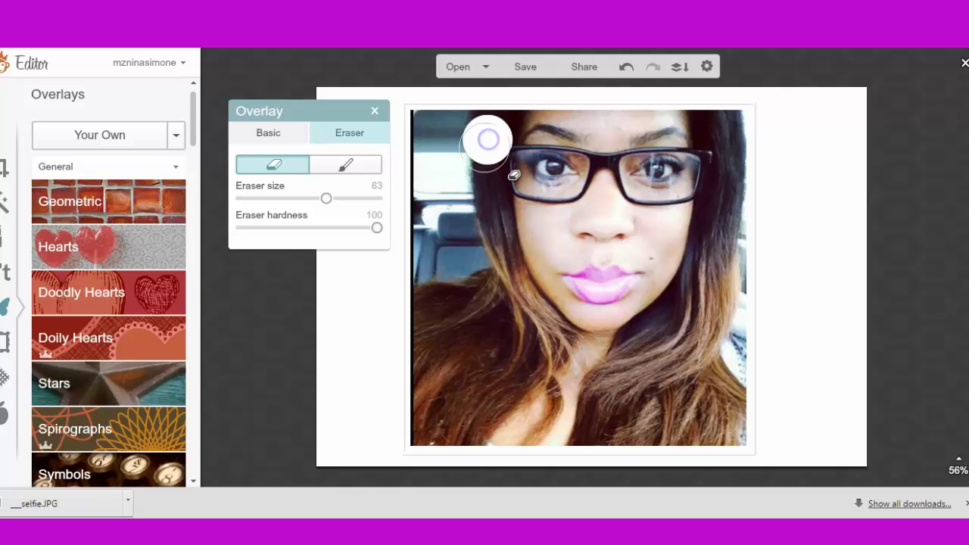
click(629, 68)
- Set the eraser hardness to 0 and size to 43, and erase a soft spot in the hair beside the glasses
click(244, 228)
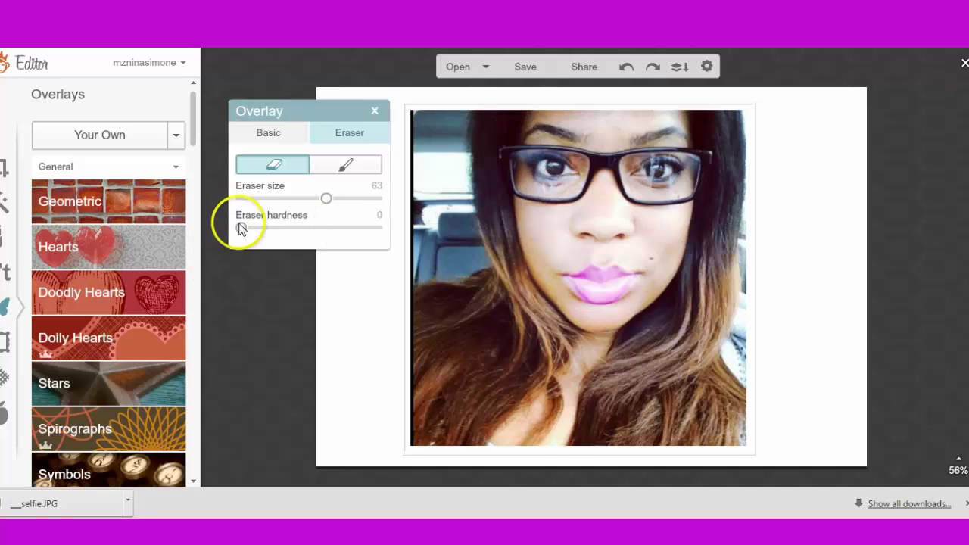
mouse_move(240, 229)
mouse_down()
mouse_move(380, 243)
mouse_move(292, 231)
mouse_move(232, 237)
mouse_move(324, 234)
mouse_up()
mouse_move(326, 197)
mouse_down()
mouse_move(244, 199)
mouse_move(394, 214)
mouse_move(301, 203)
mouse_move(319, 226)
mouse_move(227, 229)
mouse_up()
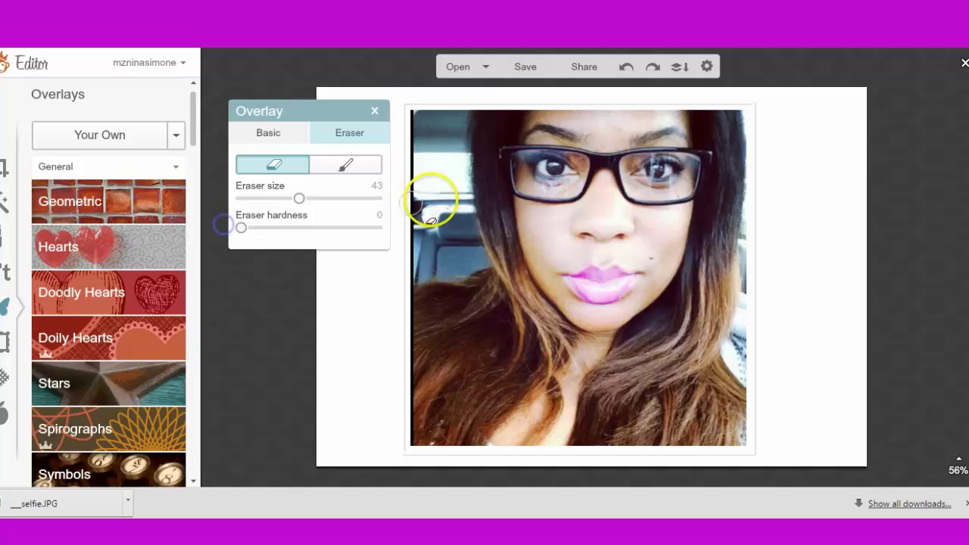
click(487, 146)
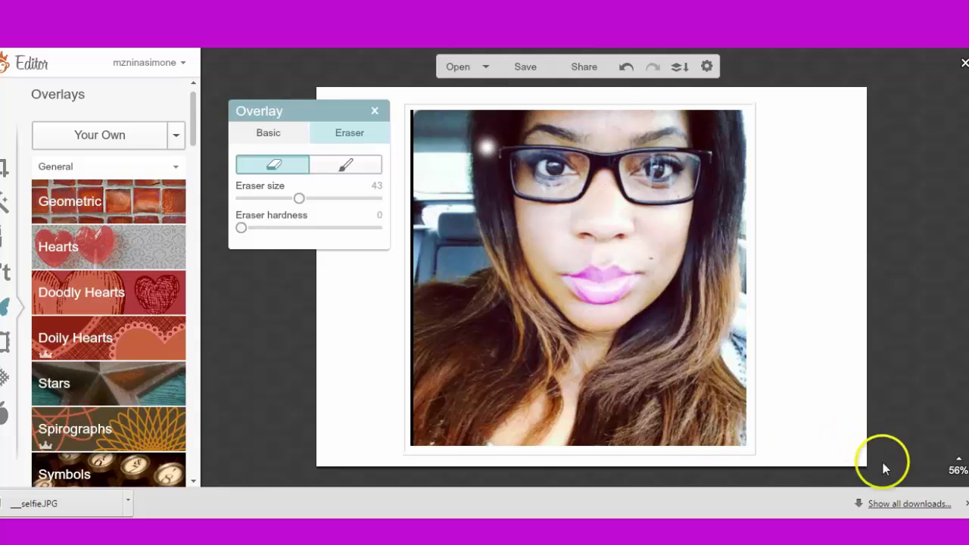
- Examine the softly erased spot beside the glasses at 140% magnification and return to the 56% view
click(958, 468)
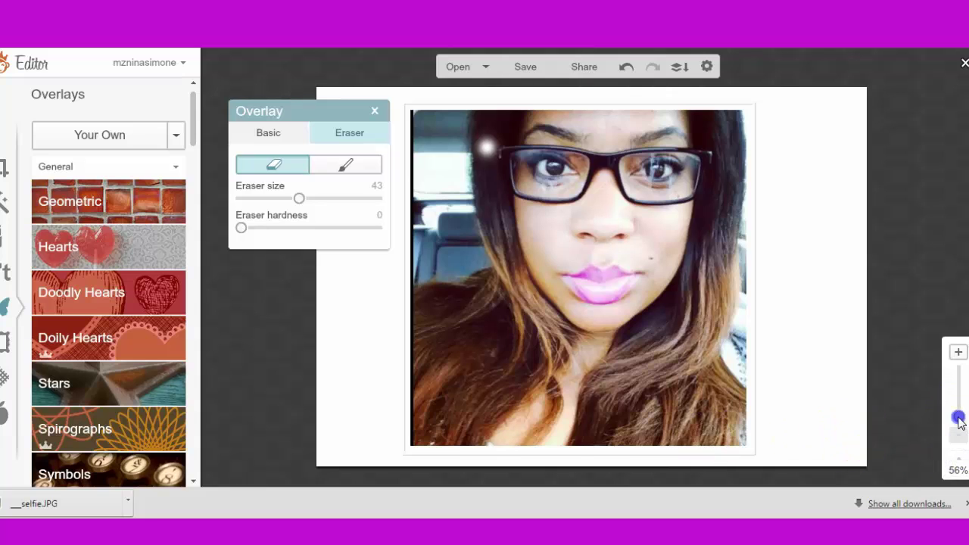
drag(958, 421, 959, 411)
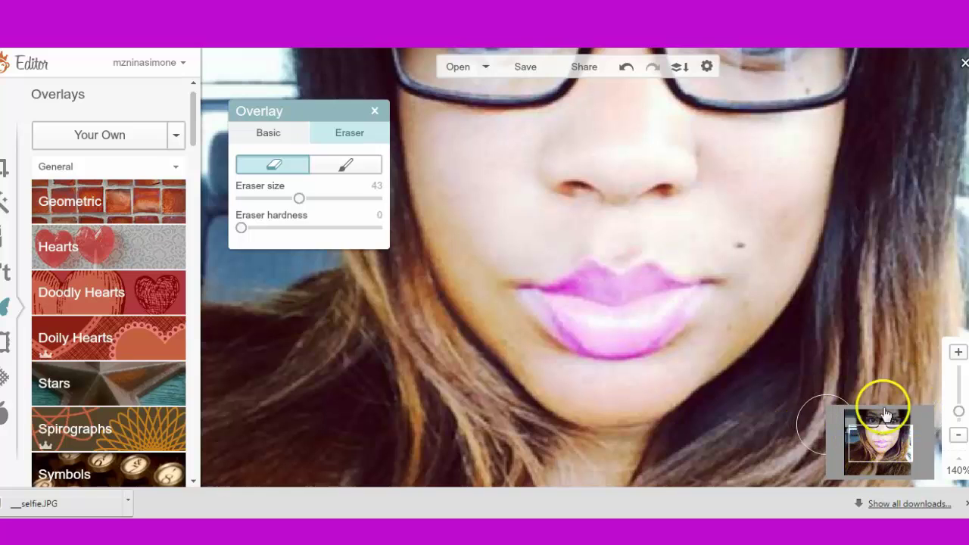
mouse_move(893, 429)
mouse_down()
mouse_move(892, 452)
mouse_move(890, 425)
mouse_move(879, 424)
mouse_up()
mouse_move(493, 189)
mouse_down()
mouse_move(481, 184)
mouse_move(506, 190)
mouse_up()
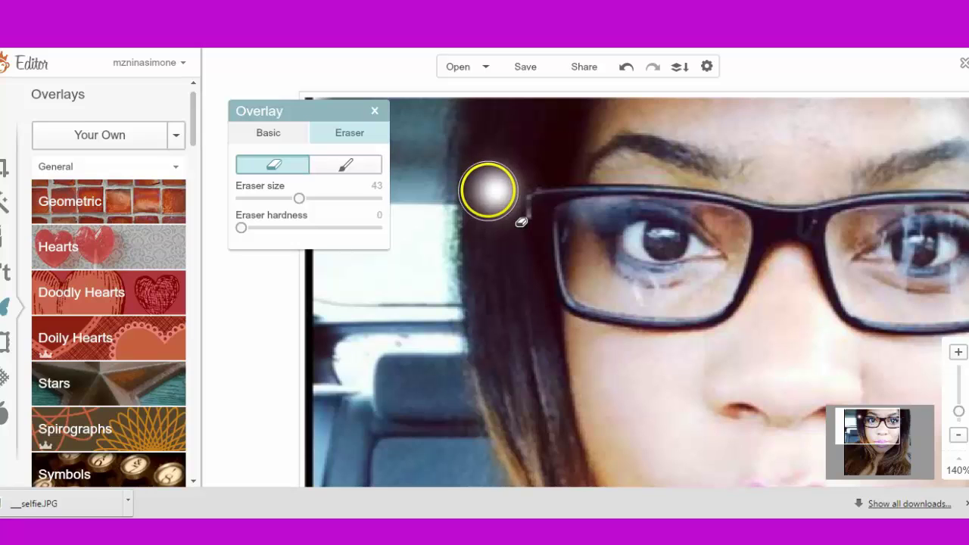
drag(488, 191, 409, 163)
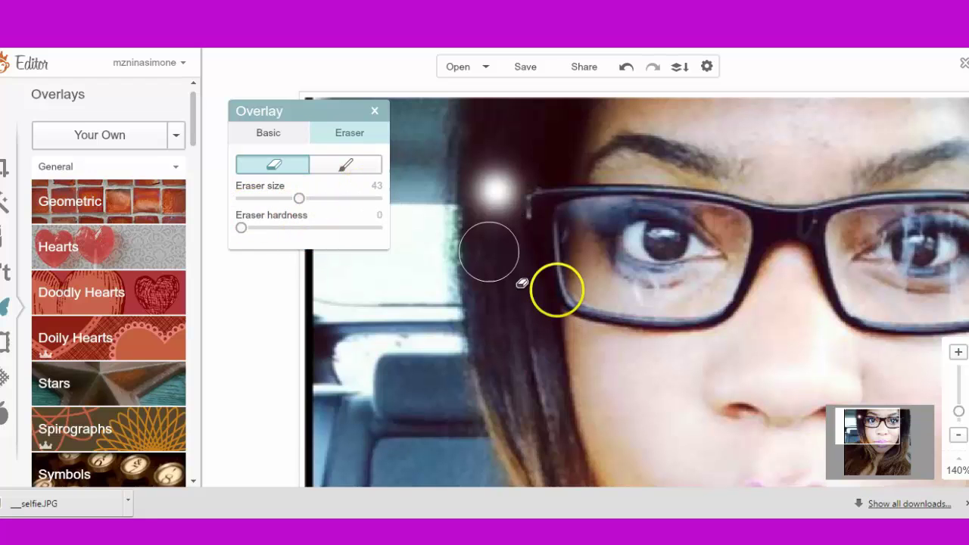
click(959, 436)
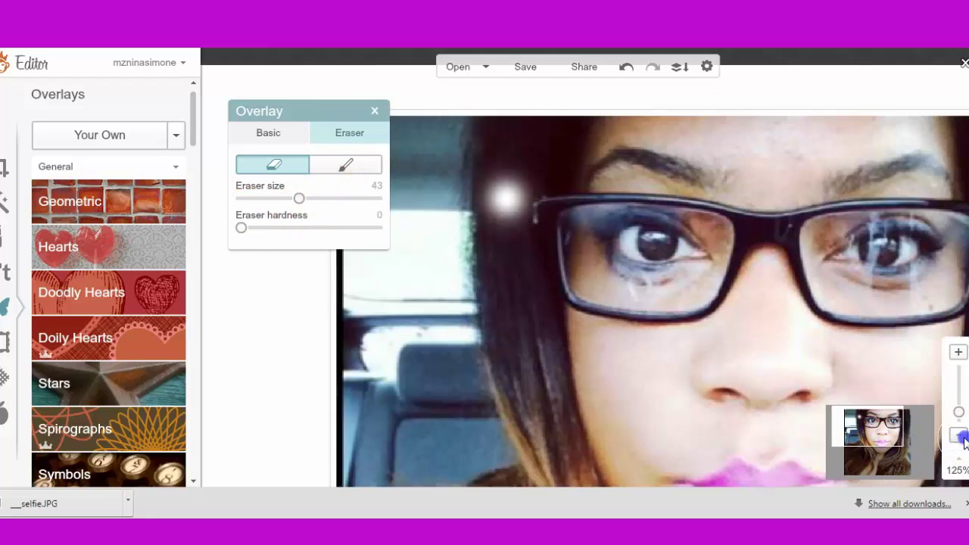
click(958, 435)
click(958, 435)
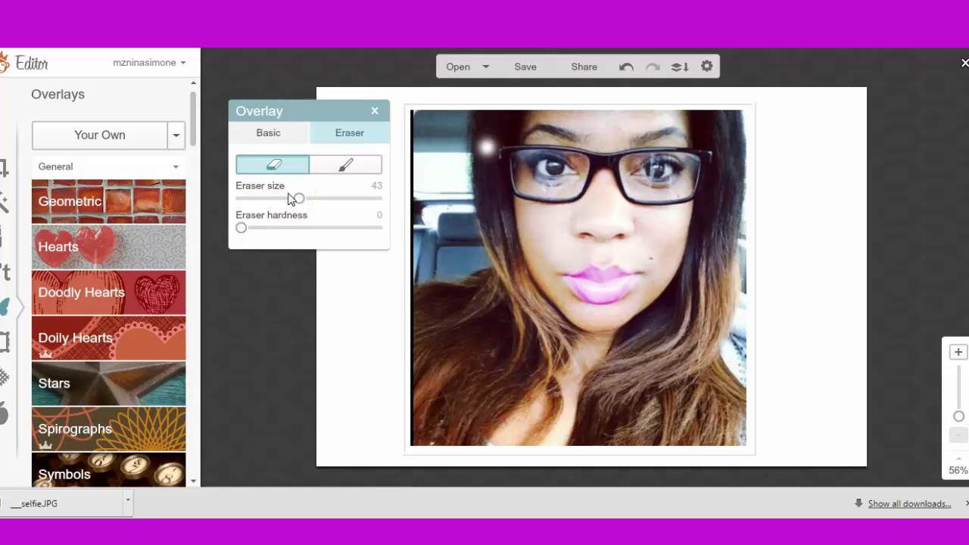
- Try erasing a soft strip of hair beside the glasses and painting part of it back, and undo these edits and the earlier spot
click(488, 145)
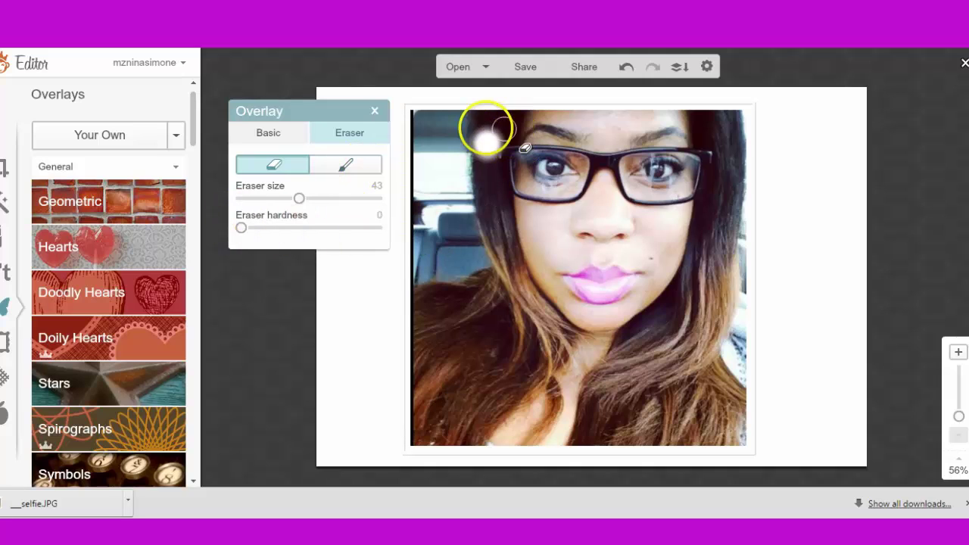
drag(487, 145, 492, 199)
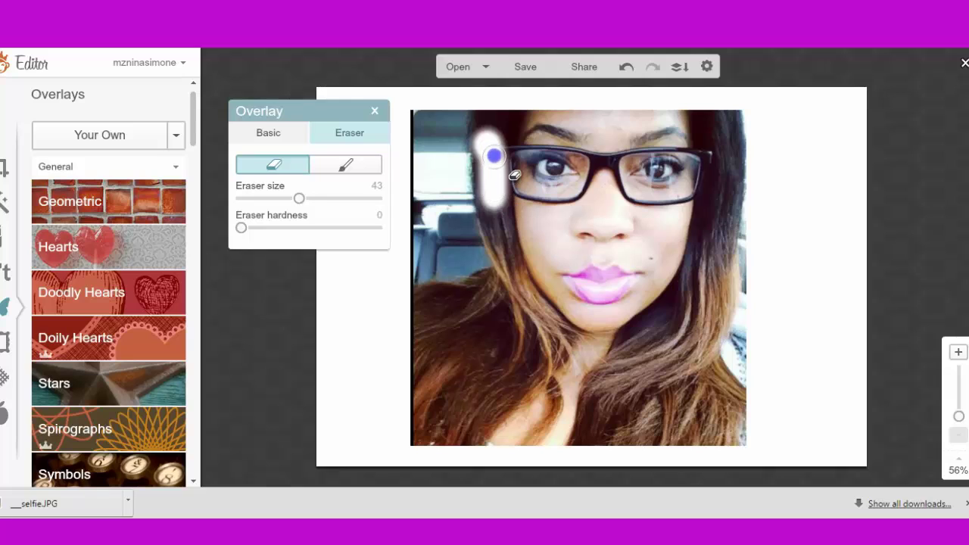
click(342, 164)
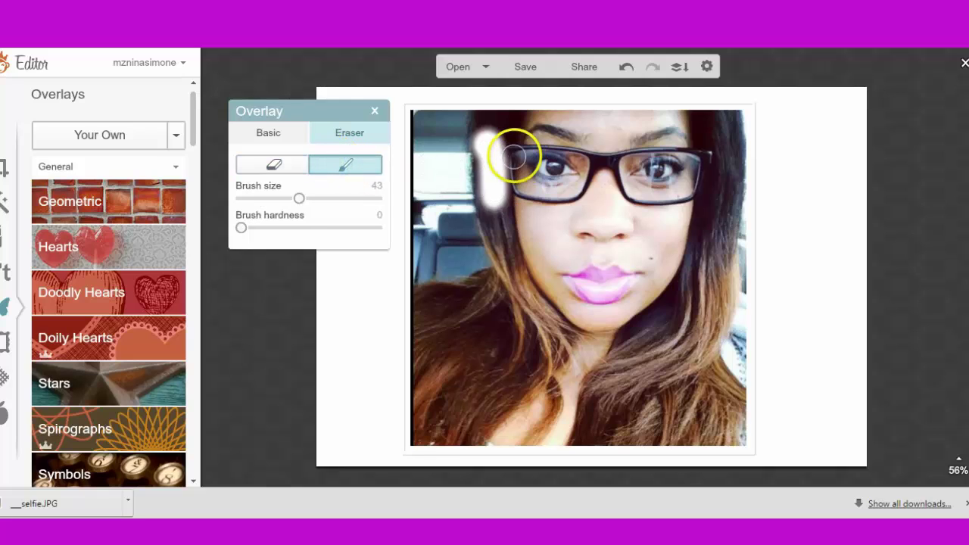
drag(510, 149, 510, 191)
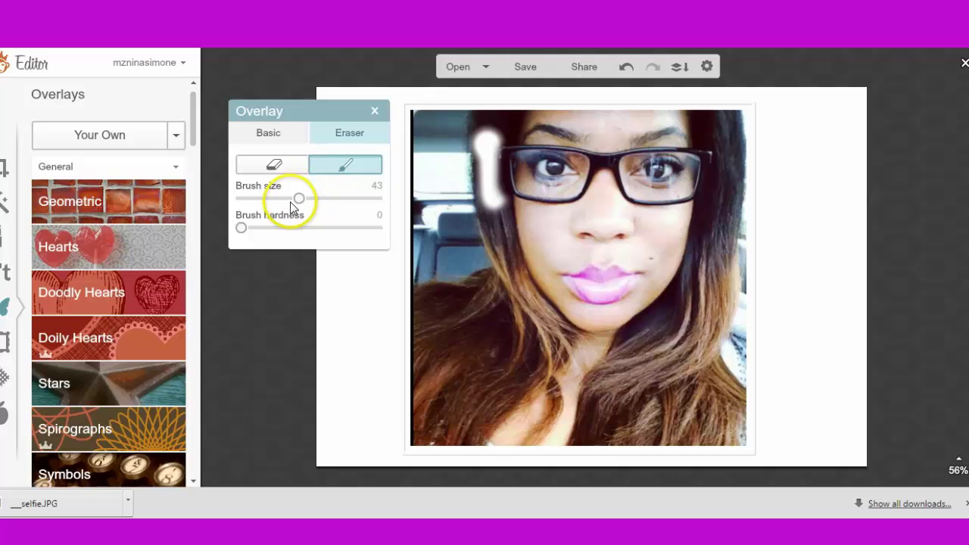
click(630, 71)
click(629, 71)
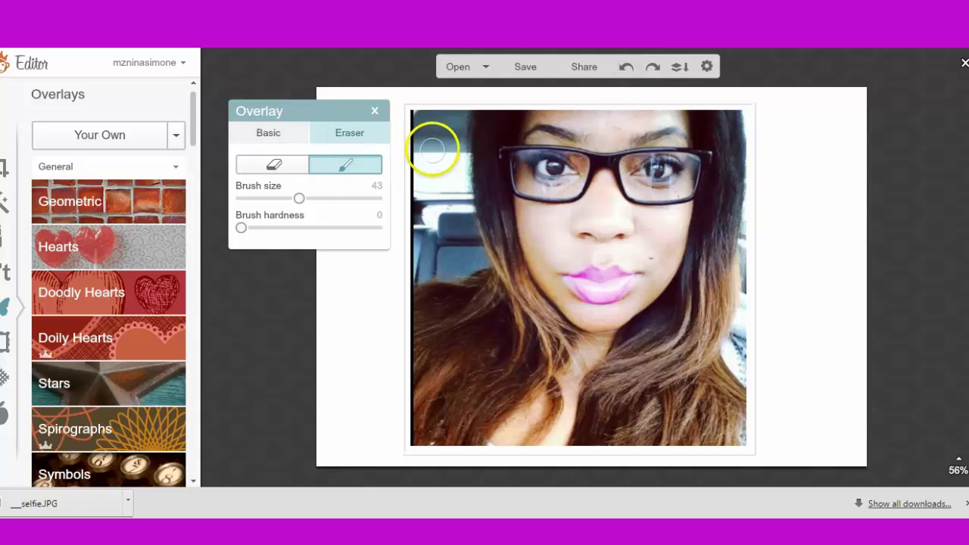
- Enlarge the selfie overlay to the full canvas height and position it near the middle of the canvas
click(271, 130)
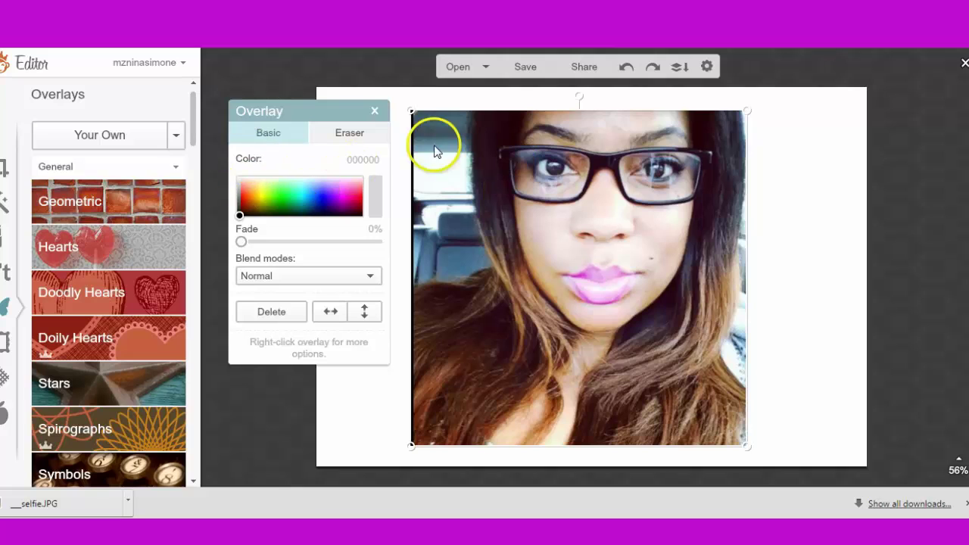
drag(483, 175, 453, 149)
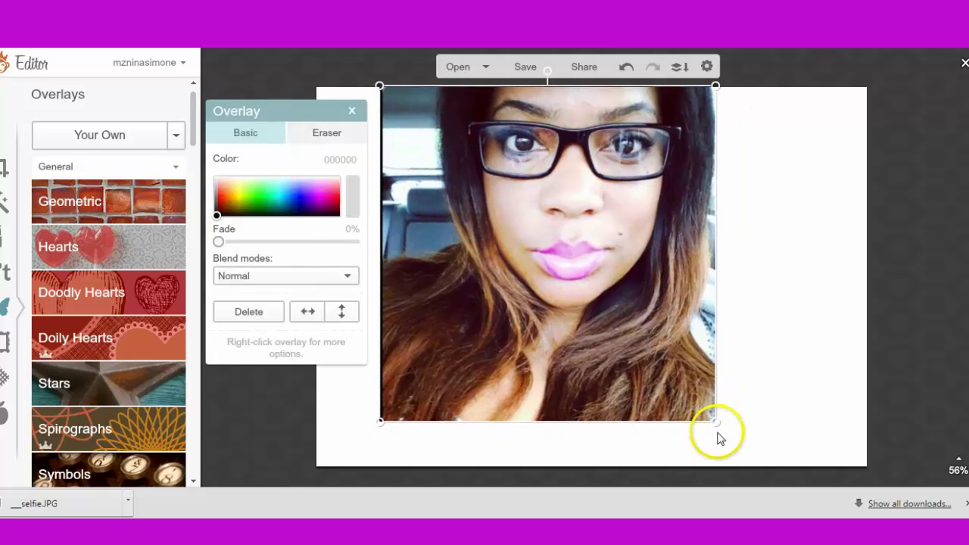
drag(715, 422, 810, 466)
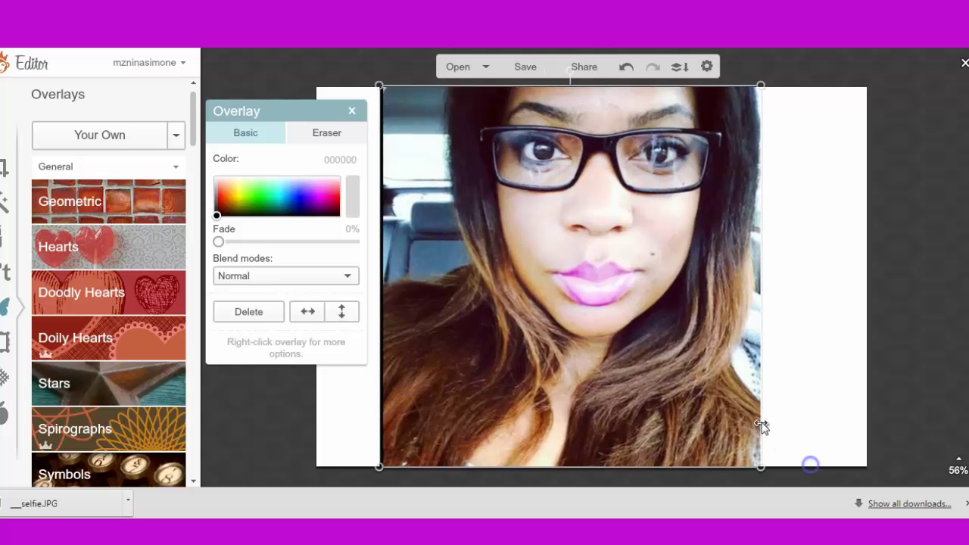
drag(590, 302, 601, 302)
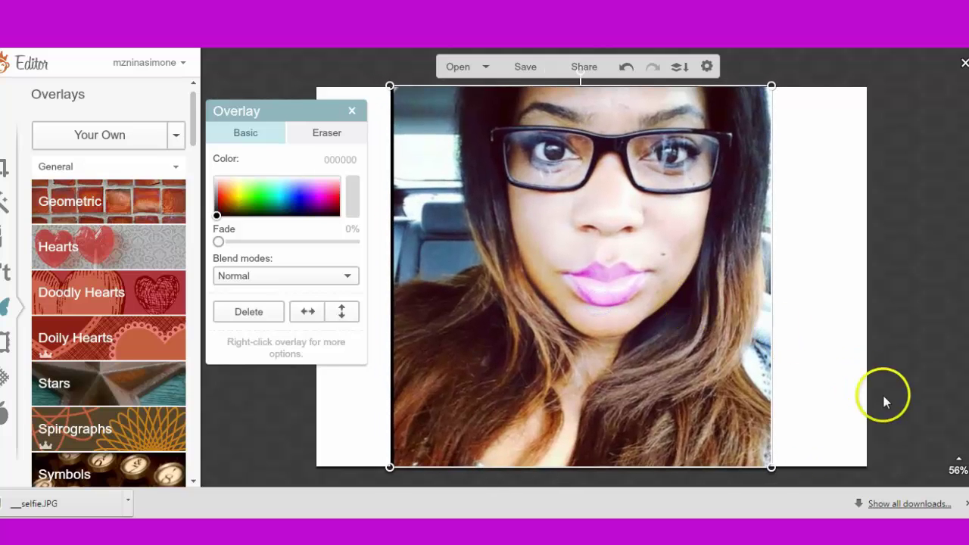
- Erase the car background in the photo's upper-left corner with eraser size 100 and hardness 100
click(304, 140)
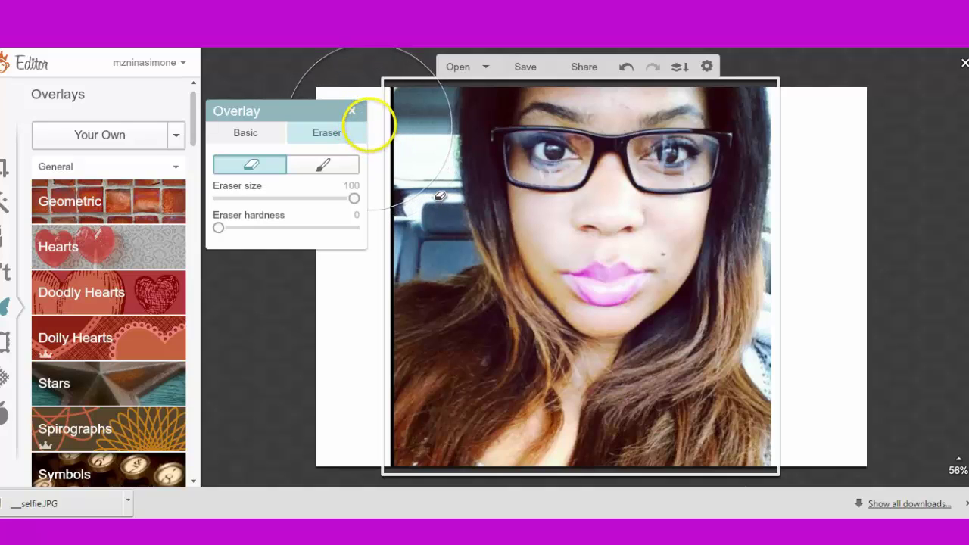
click(370, 131)
drag(218, 227, 363, 230)
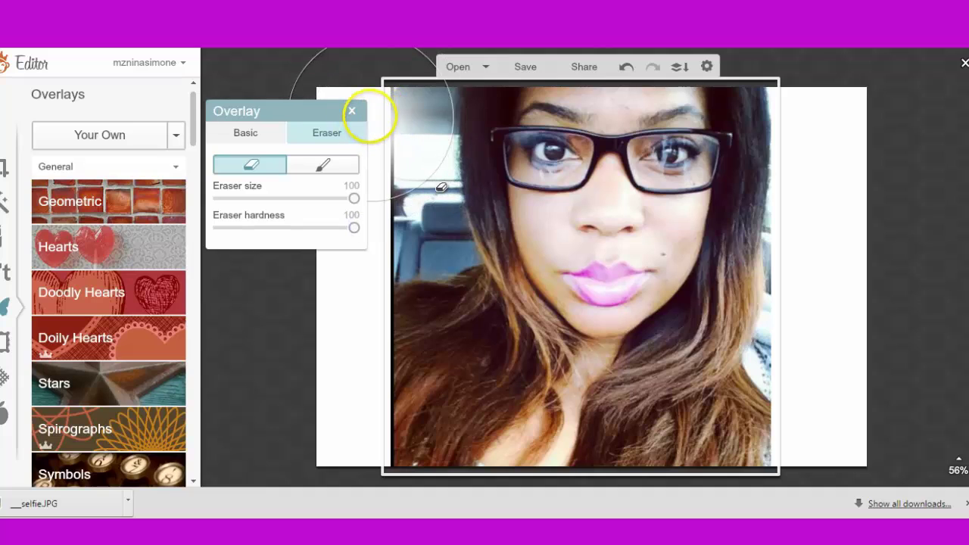
click(368, 121)
mouse_move(368, 121)
mouse_down()
mouse_move(354, 215)
mouse_move(375, 202)
mouse_up()
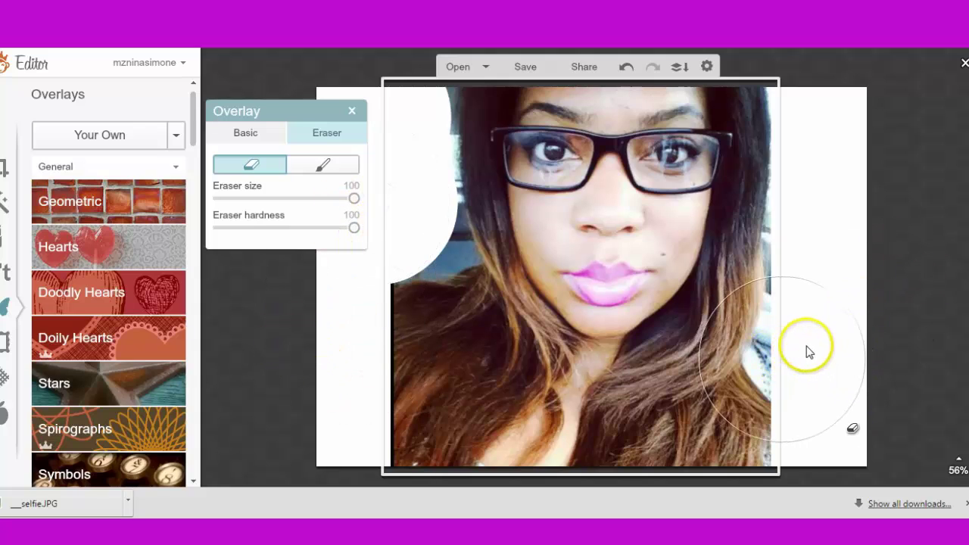
click(846, 338)
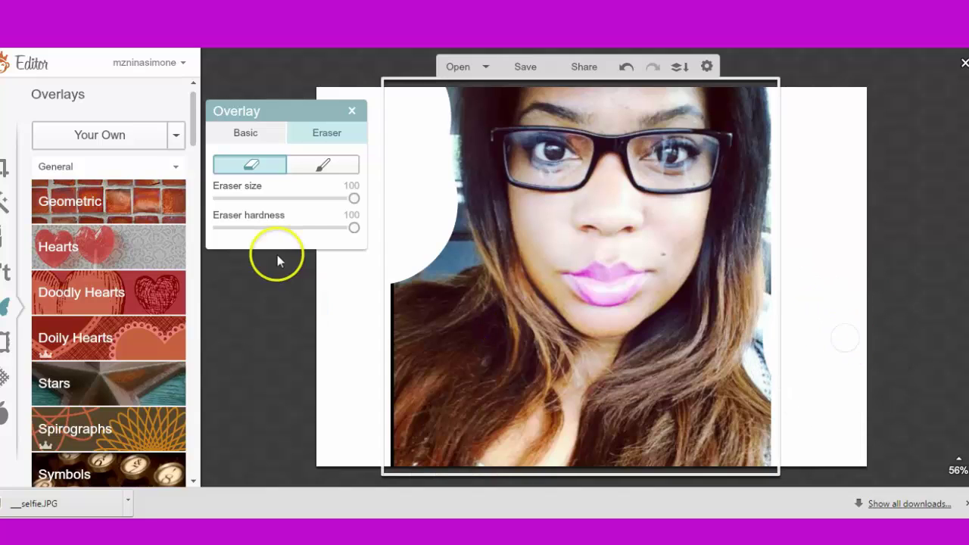
- Set the eraser size to 59 and erase more of the car seat area between the hair and the photo's left edge
drag(353, 199, 297, 198)
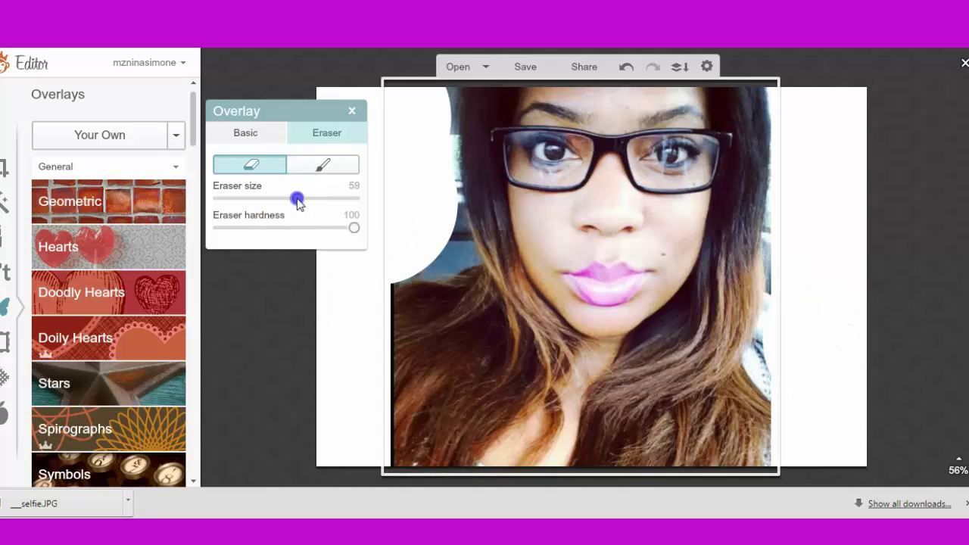
mouse_move(457, 267)
mouse_down()
mouse_move(483, 259)
mouse_move(469, 256)
mouse_move(467, 270)
mouse_up()
drag(401, 258, 393, 258)
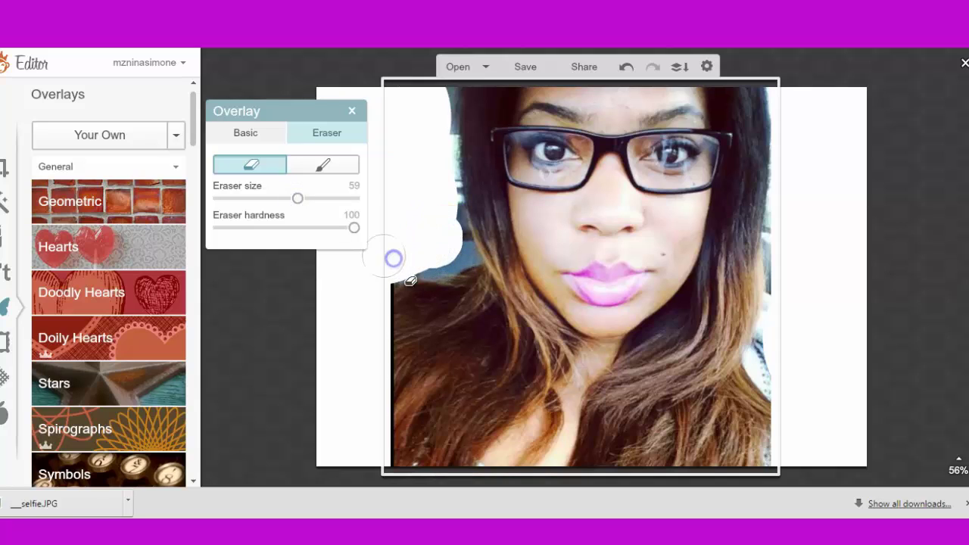
- Set the eraser hardness to 57 and erase more of the car seat next to the hair with a softer edge
drag(357, 220, 296, 227)
click(450, 242)
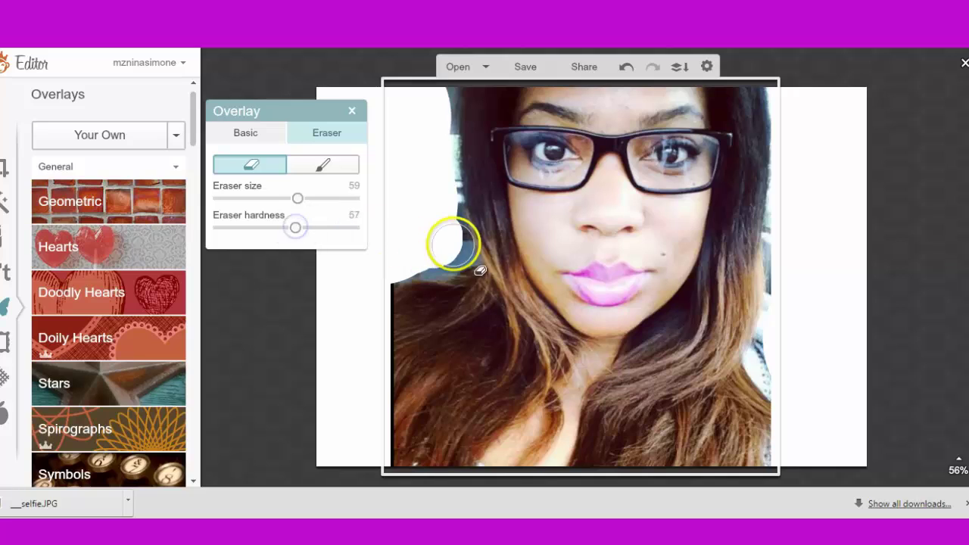
drag(451, 242, 445, 250)
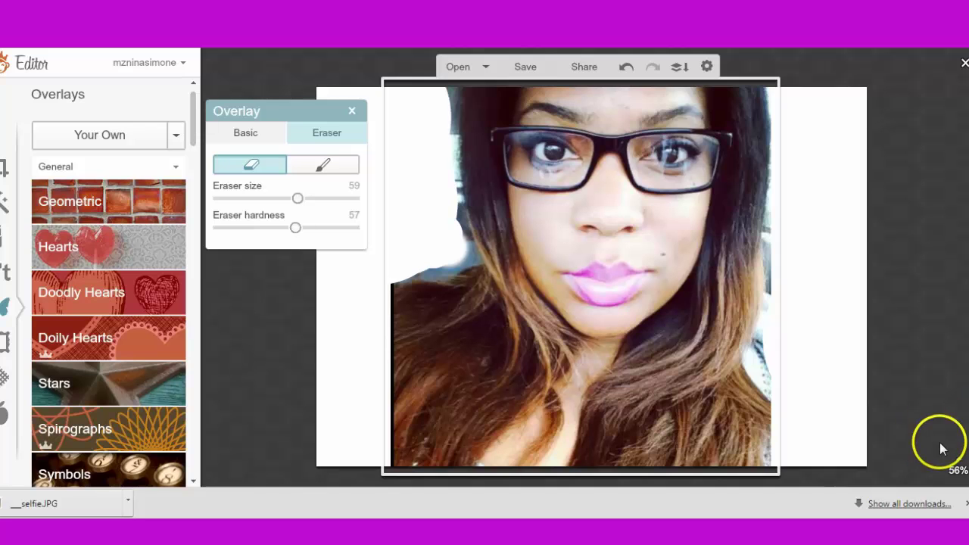
- At 188% magnification, set the eraser size to 41 and hardness to 44, and erase background along the hair's upper-left edge
mouse_move(956, 413)
mouse_move(958, 418)
mouse_down()
mouse_move(958, 397)
mouse_move(958, 409)
mouse_up()
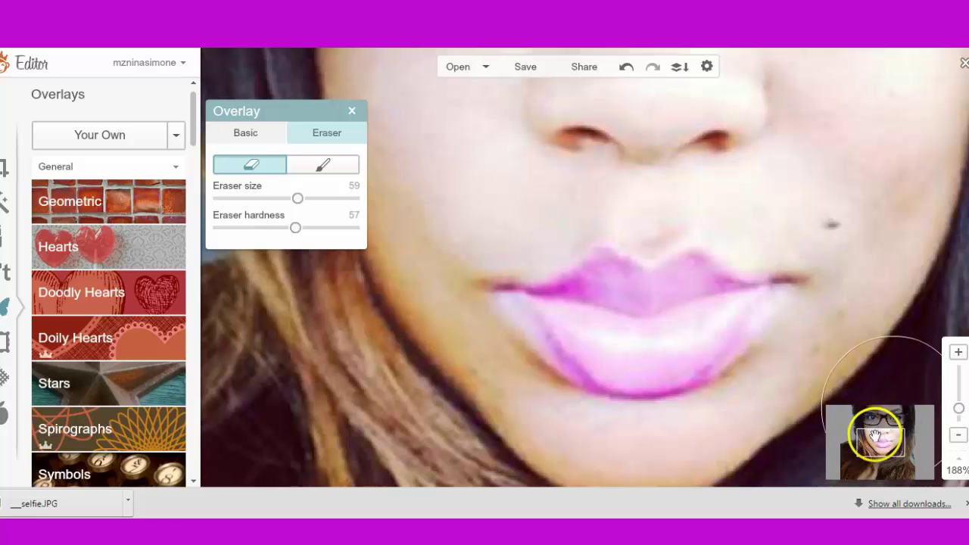
drag(878, 424, 848, 409)
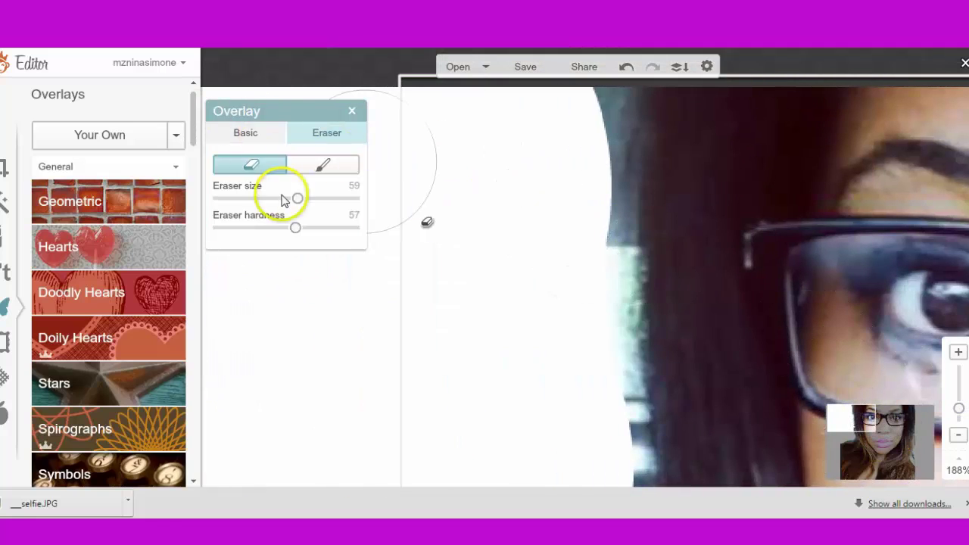
drag(296, 199, 273, 199)
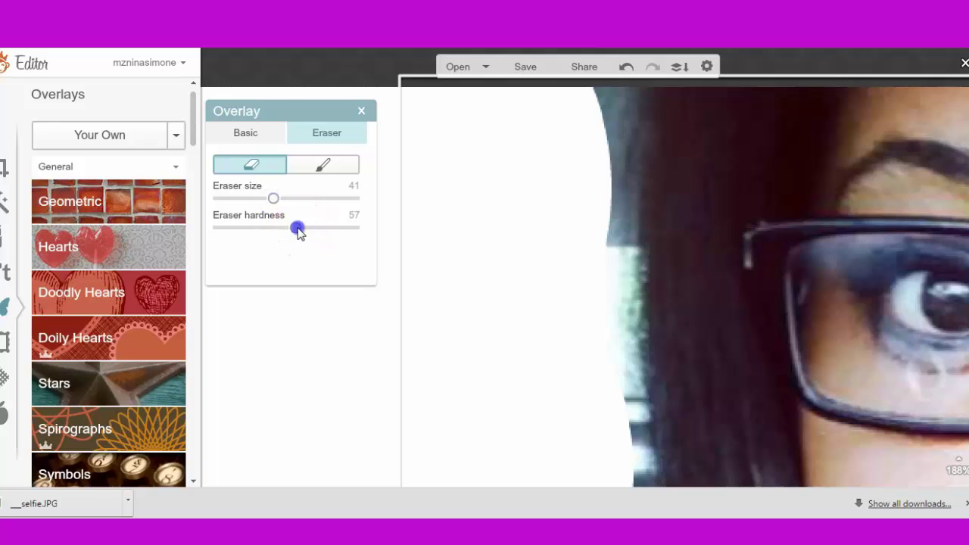
drag(298, 229, 278, 228)
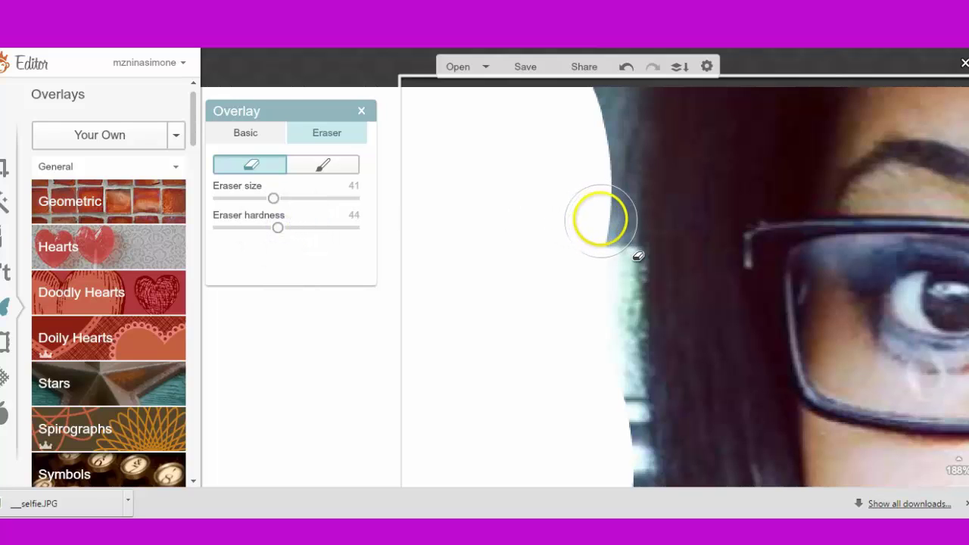
mouse_move(600, 219)
mouse_down()
mouse_move(596, 247)
mouse_move(596, 149)
mouse_move(595, 179)
mouse_up()
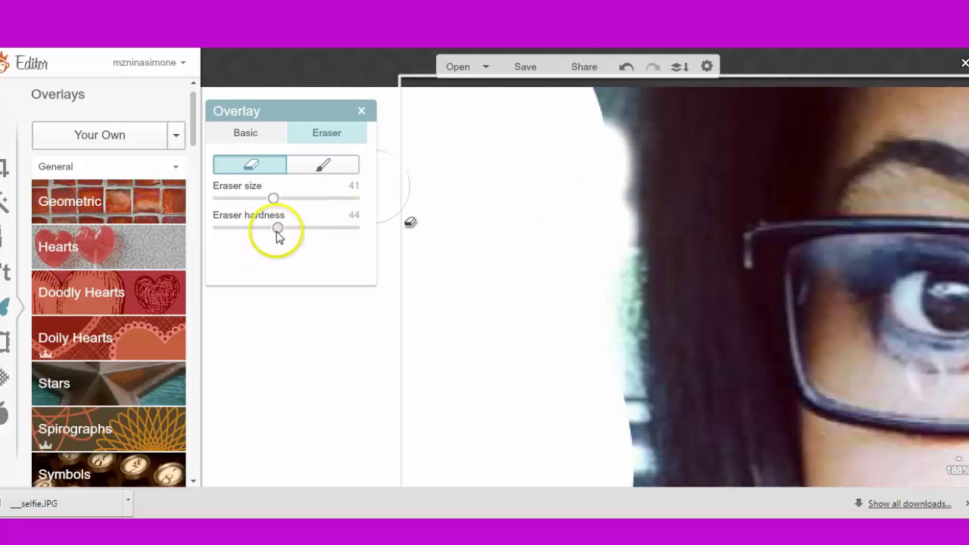
- Set the eraser hardness to 29 and erase the remaining background along the hair's left edge beside the glasses
drag(277, 229, 257, 230)
mouse_move(632, 88)
mouse_down()
mouse_move(590, 115)
mouse_move(600, 95)
mouse_move(588, 223)
mouse_up()
scroll(589, 222, down, 2)
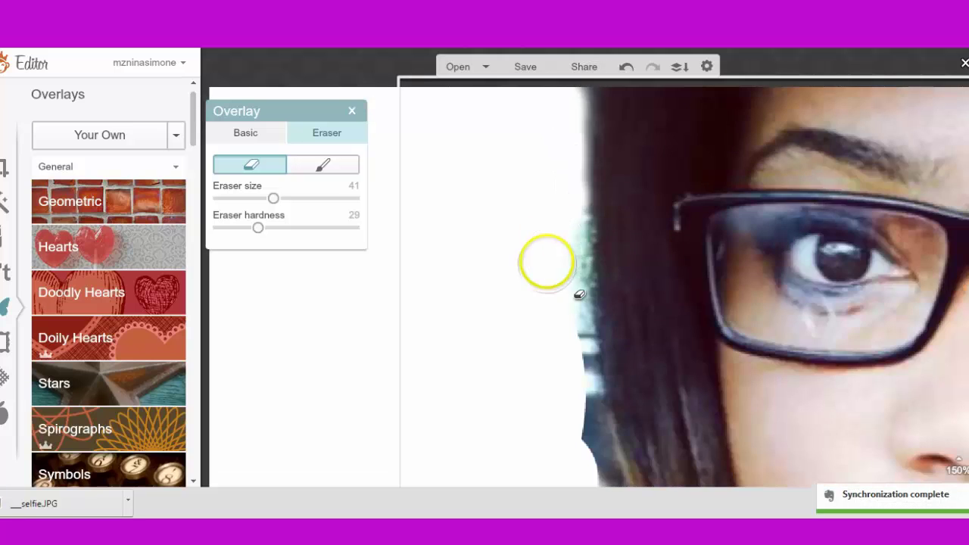
mouse_move(550, 262)
mouse_down()
mouse_move(555, 243)
mouse_move(554, 332)
mouse_up()
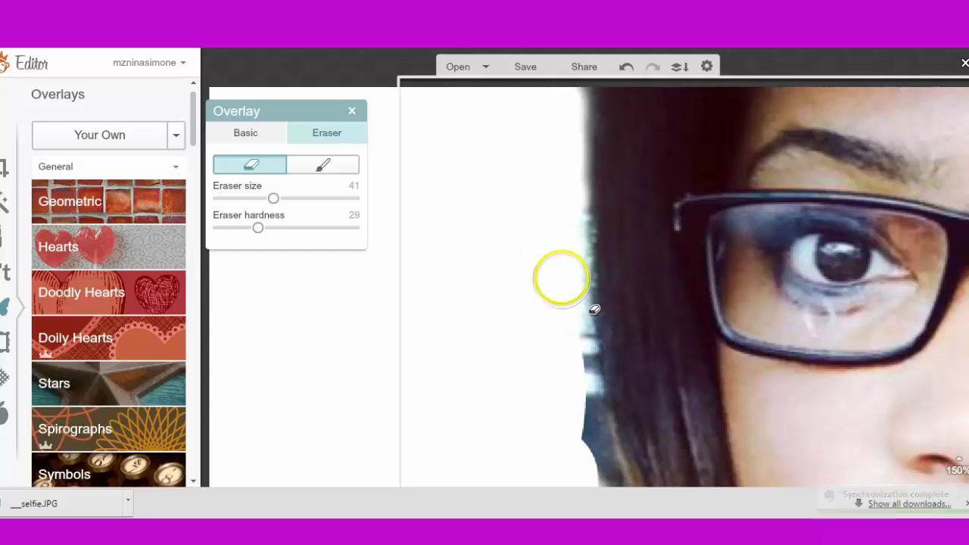
- Erase the remaining background along the hair's left edge from beside the glasses down to cheek level
drag(560, 280, 566, 354)
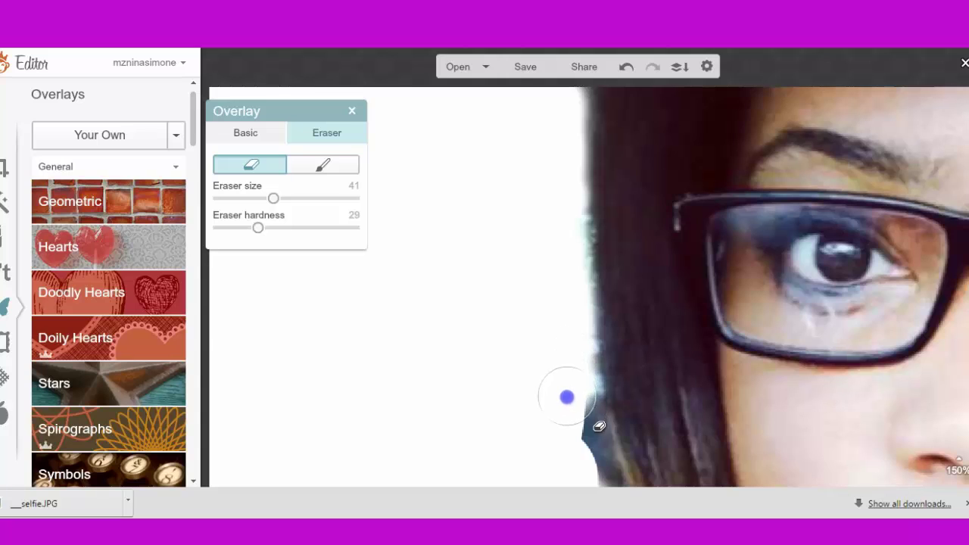
drag(567, 397, 567, 407)
drag(564, 358, 571, 432)
drag(541, 216, 558, 224)
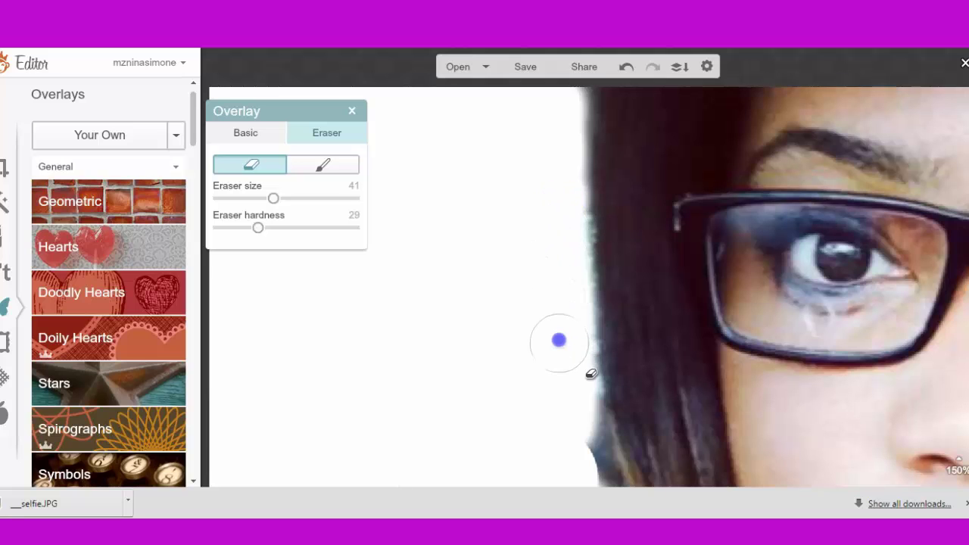
- At 100% magnification, erase the leftover background in the corner between the hair and shoulder and along the shoulder's upper edge
scroll(655, 277, down, 2)
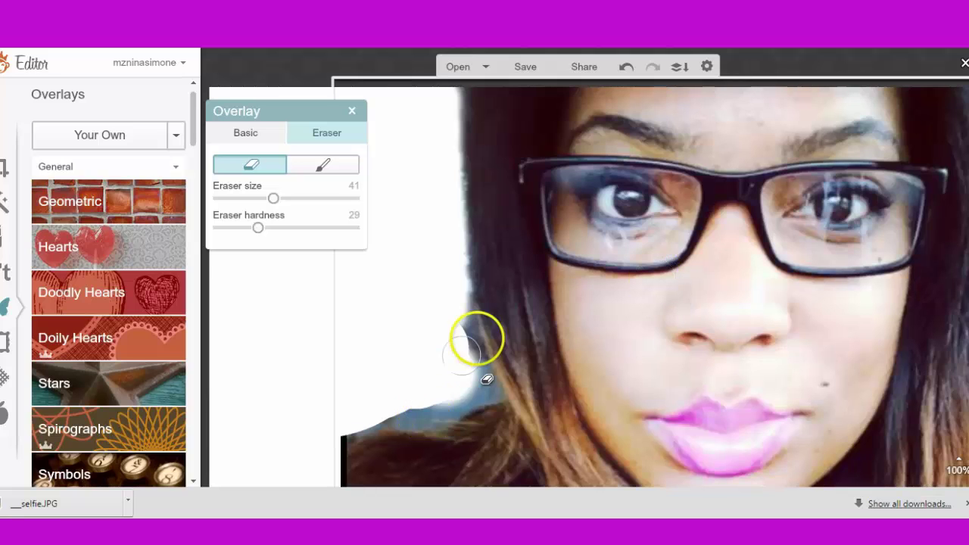
drag(452, 312, 454, 311)
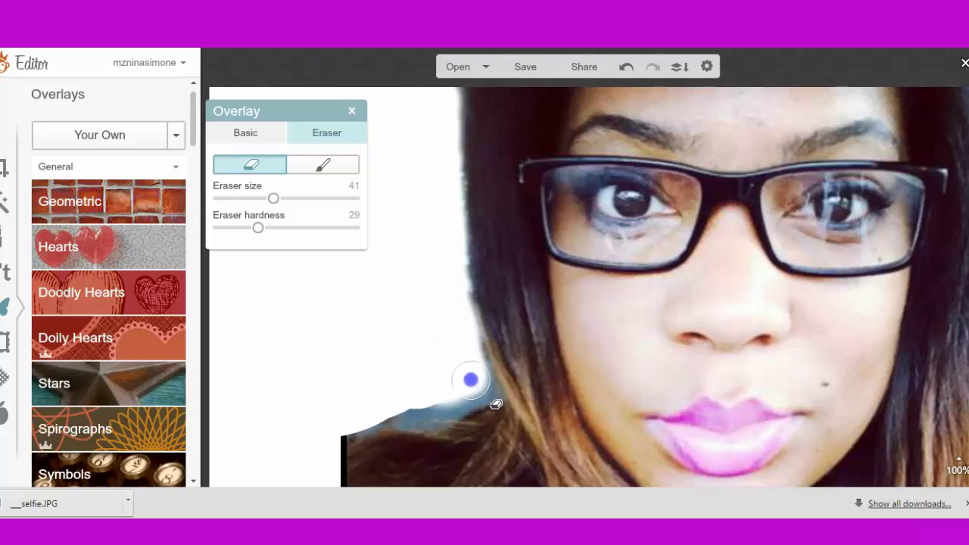
drag(470, 380, 470, 359)
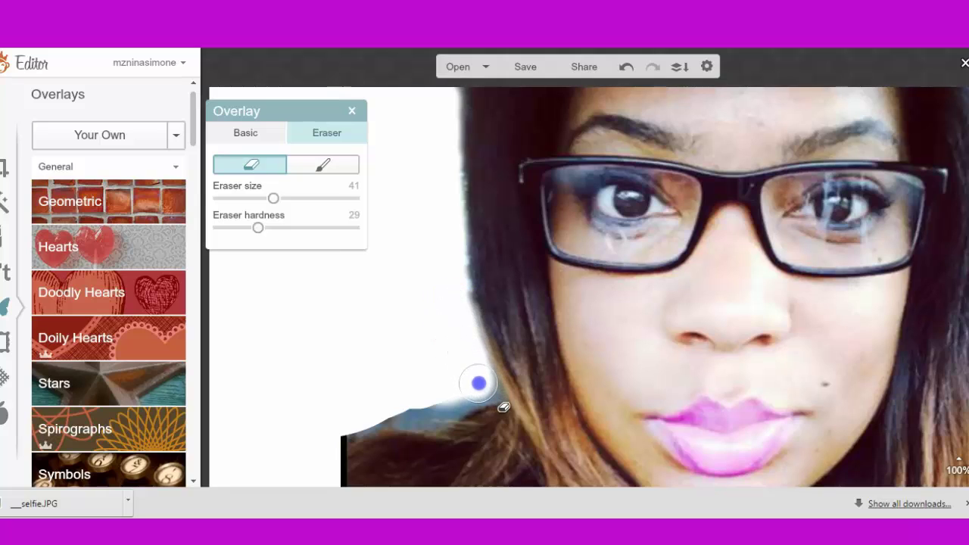
drag(483, 393, 442, 410)
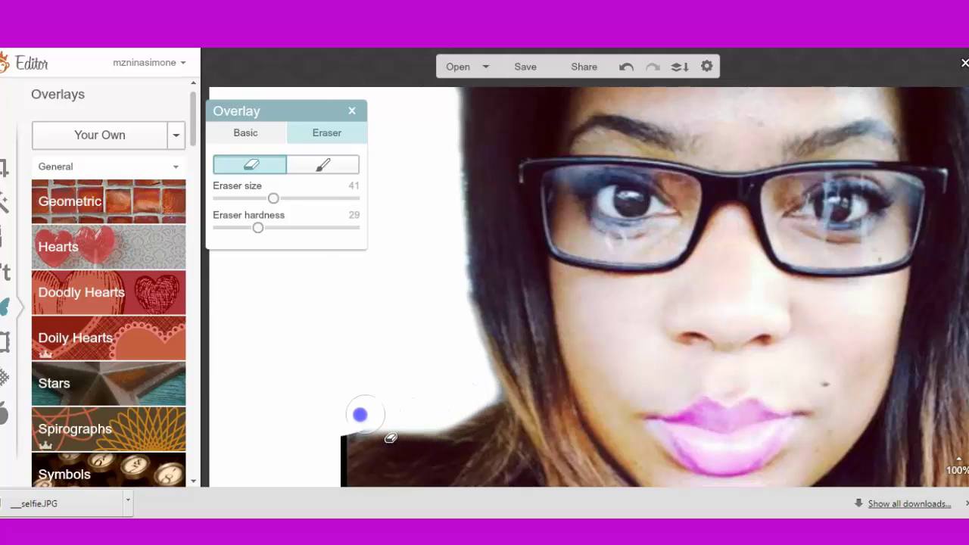
drag(360, 415, 348, 415)
click(313, 429)
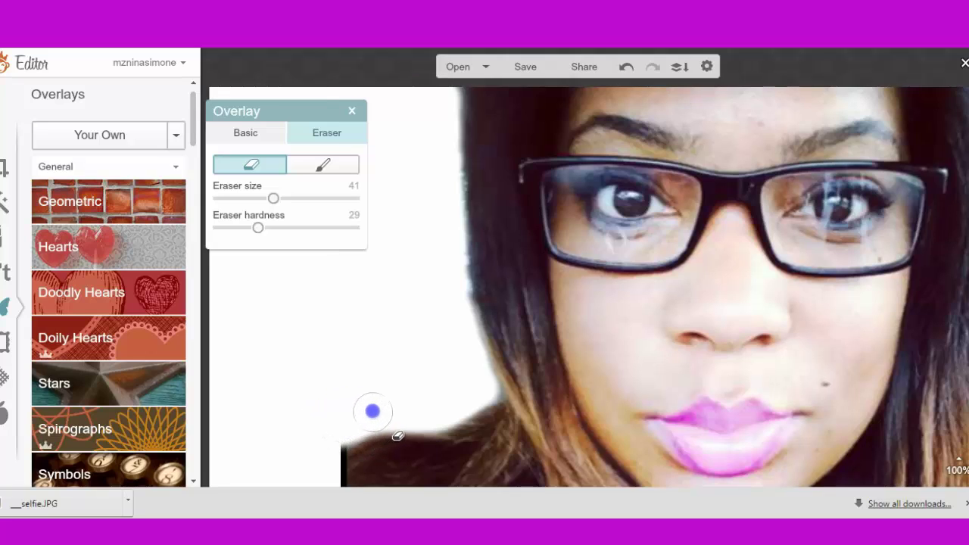
drag(371, 411, 371, 410)
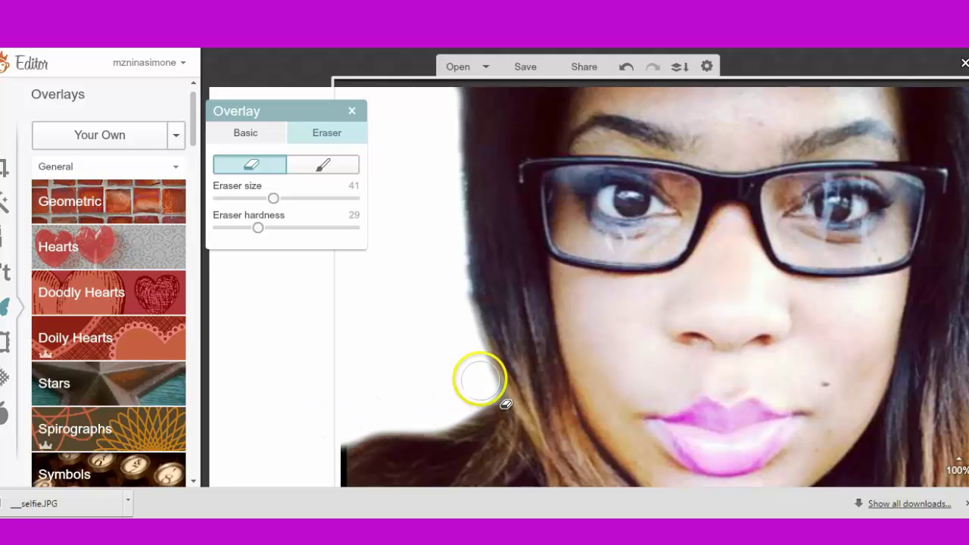
click(478, 378)
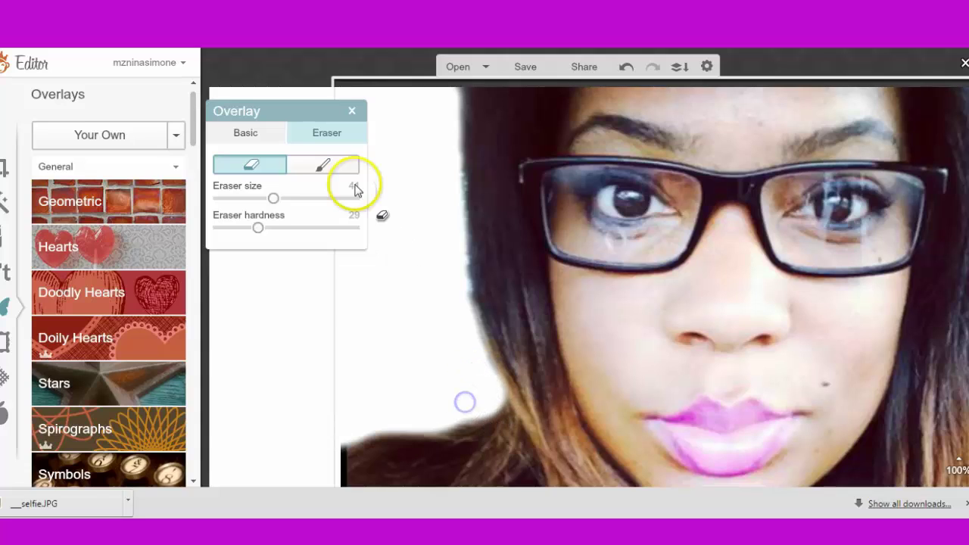
- Switch to the restore brush, set its hardness to 0, and paint back the hair edge just above the shoulder
click(325, 163)
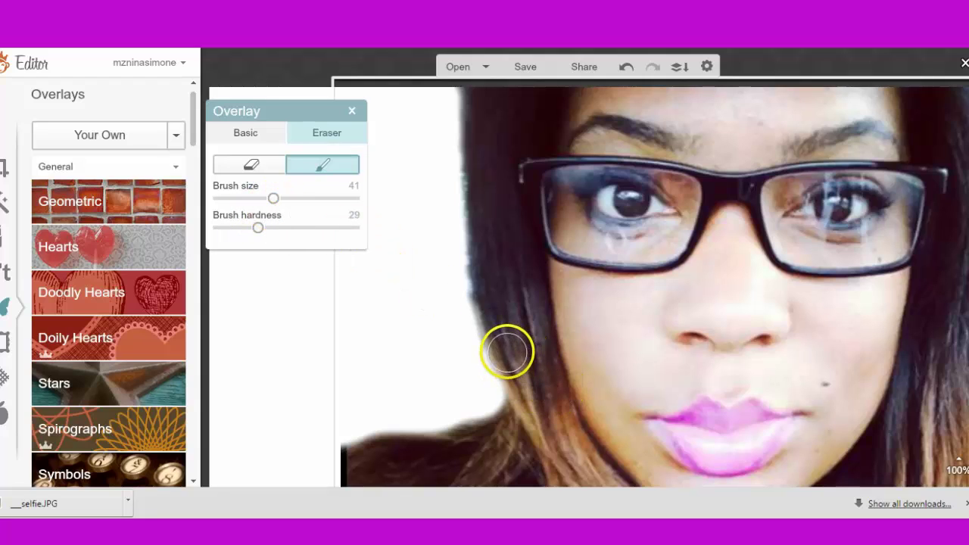
drag(508, 351, 515, 363)
drag(260, 229, 213, 227)
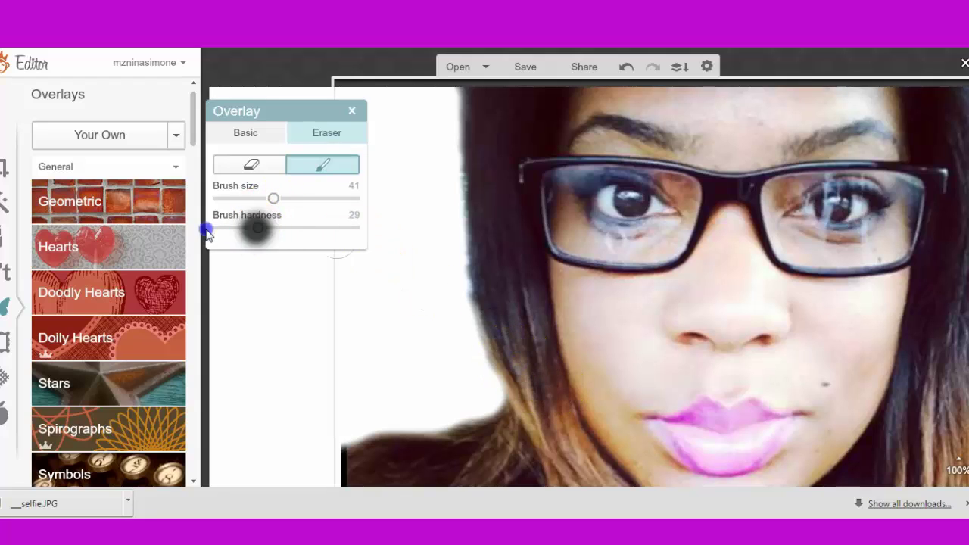
click(513, 362)
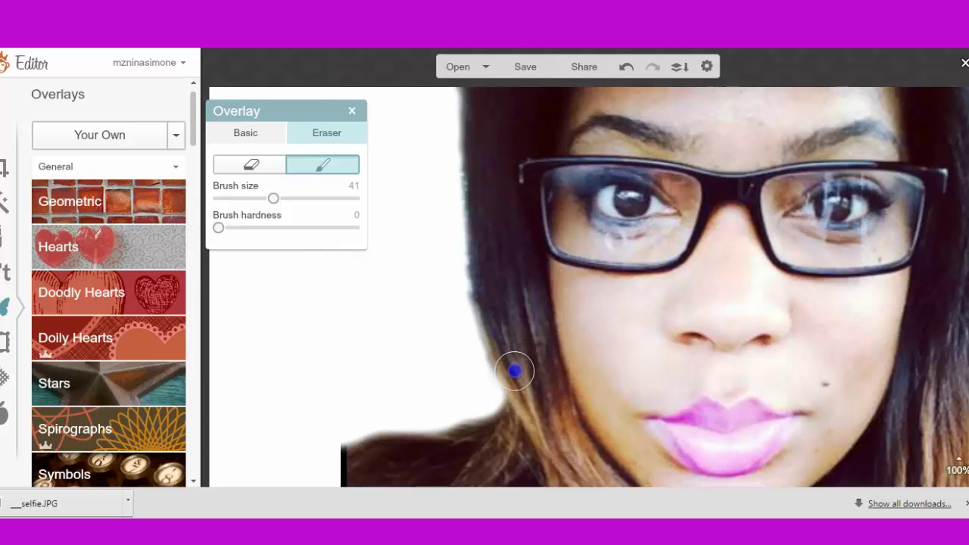
mouse_move(521, 394)
mouse_down()
mouse_move(508, 432)
mouse_move(456, 439)
mouse_up()
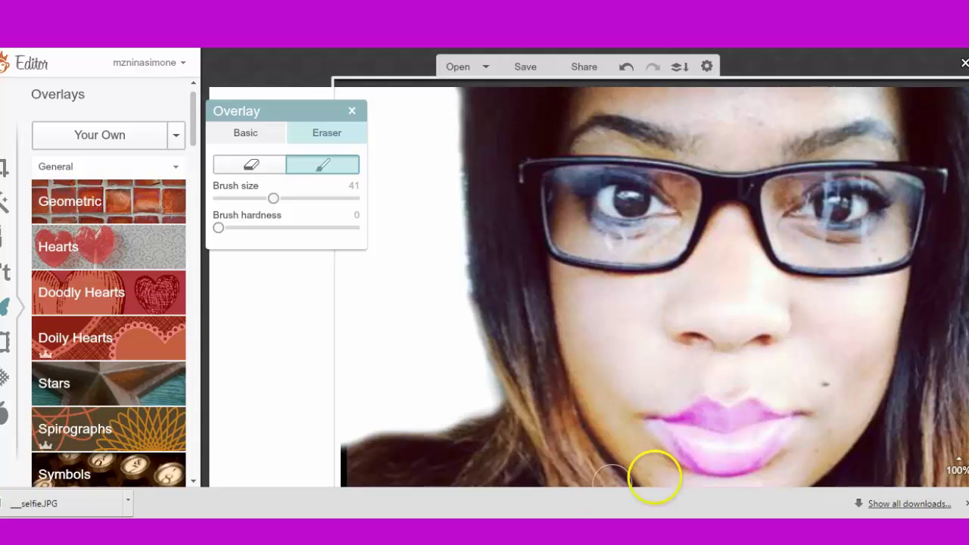
- Switch back to the eraser and erase the background beside the lower hair at the photo's right edge
click(240, 135)
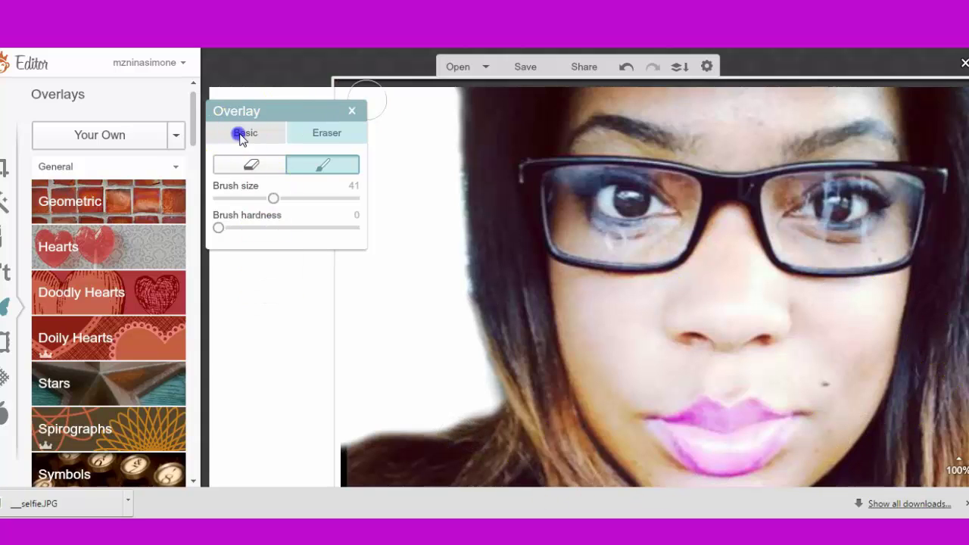
click(309, 139)
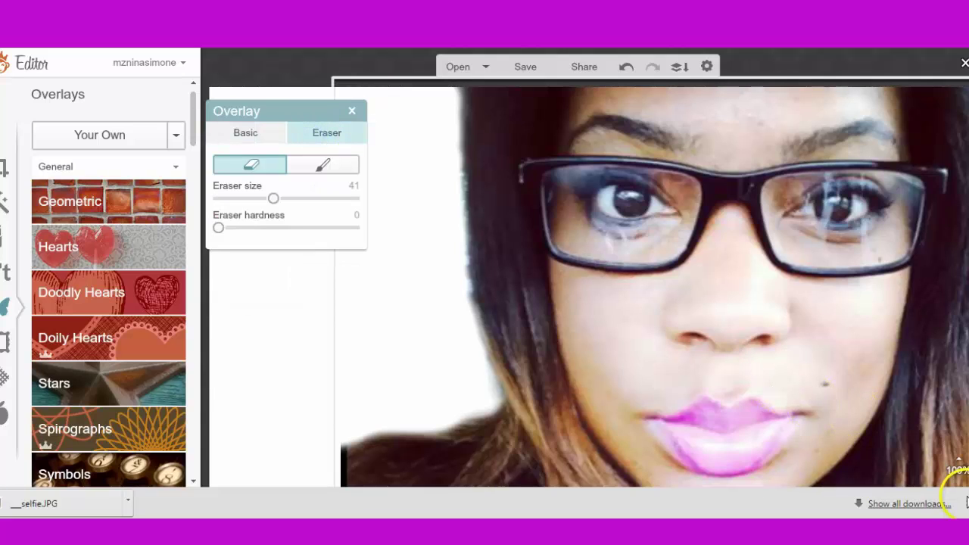
mouse_move(960, 473)
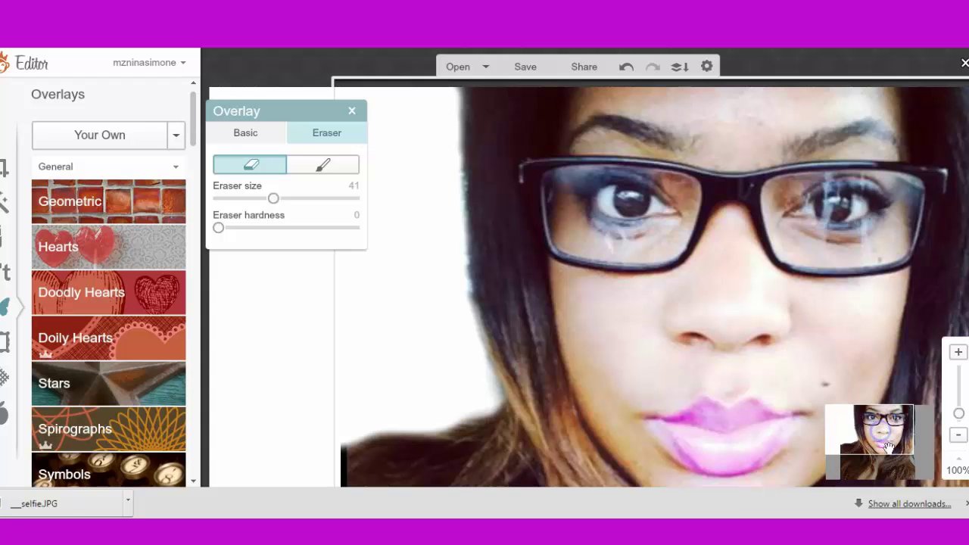
drag(890, 471, 868, 463)
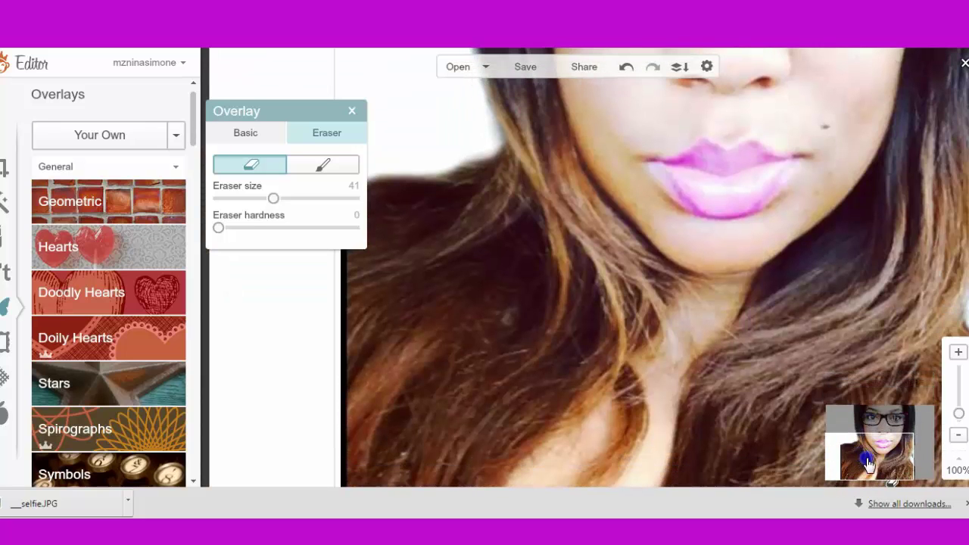
drag(294, 120, 101, 111)
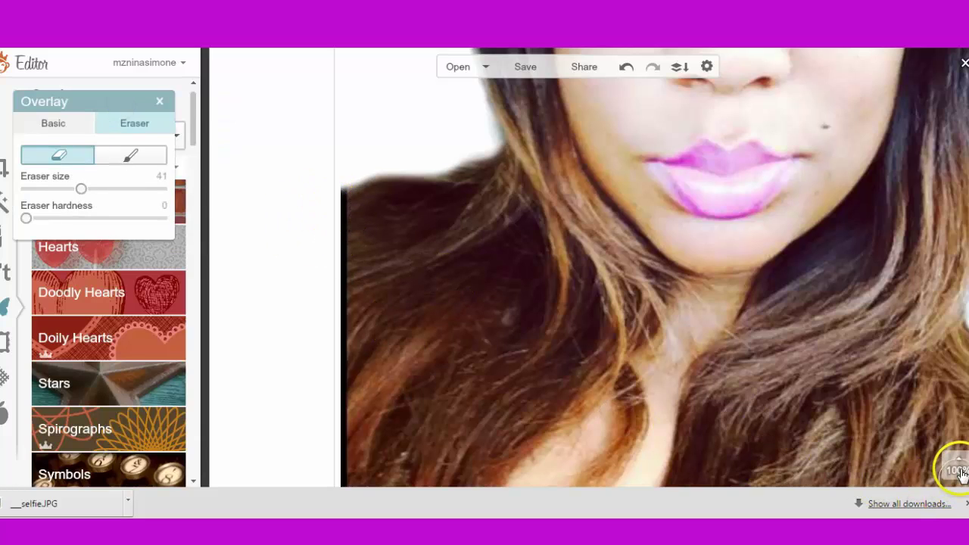
mouse_move(960, 471)
click(894, 460)
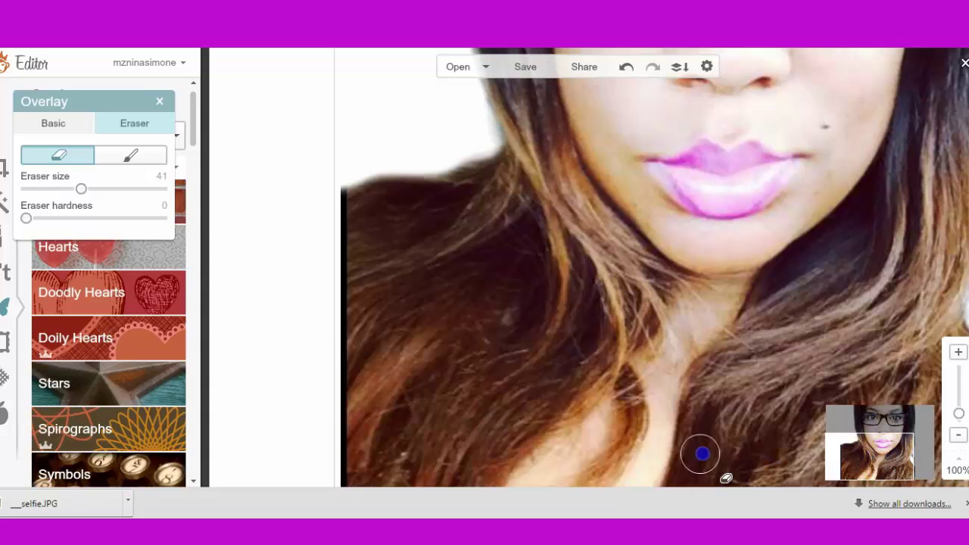
click(893, 448)
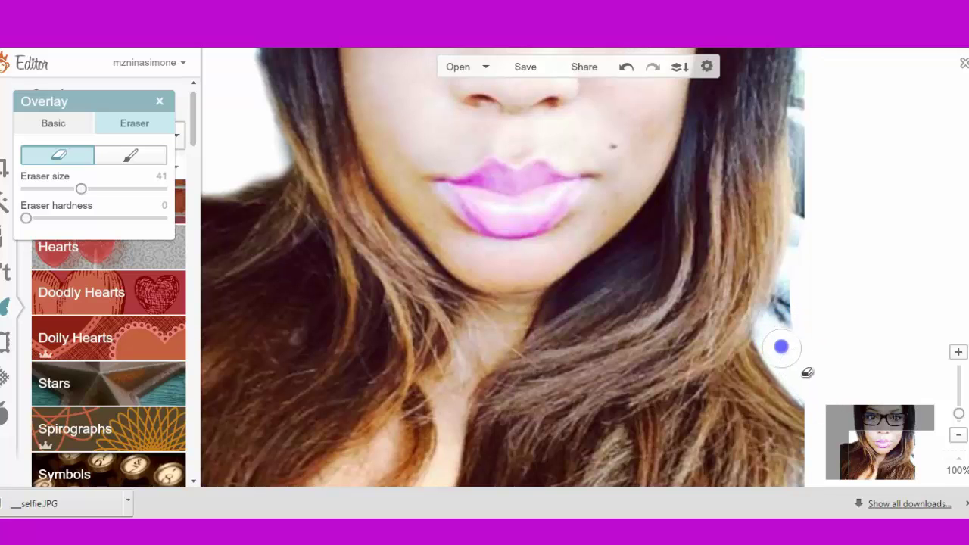
mouse_move(781, 338)
mouse_down()
mouse_move(793, 288)
mouse_move(791, 329)
mouse_up()
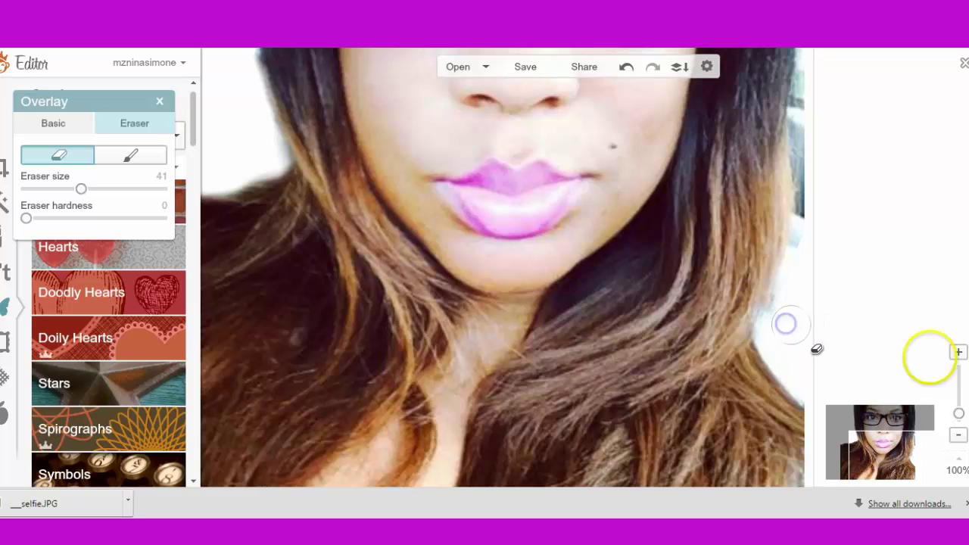
- Erase the background strip along the hair's right edge from beside the glasses down to mouth level
drag(907, 447, 926, 433)
drag(819, 204, 818, 209)
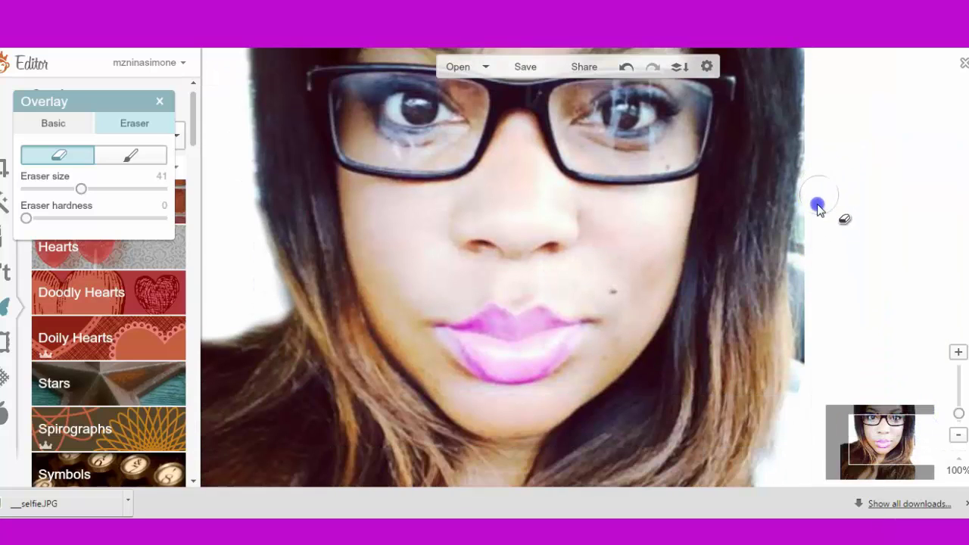
mouse_move(811, 271)
mouse_down()
mouse_move(809, 372)
mouse_move(809, 248)
mouse_move(808, 333)
mouse_up()
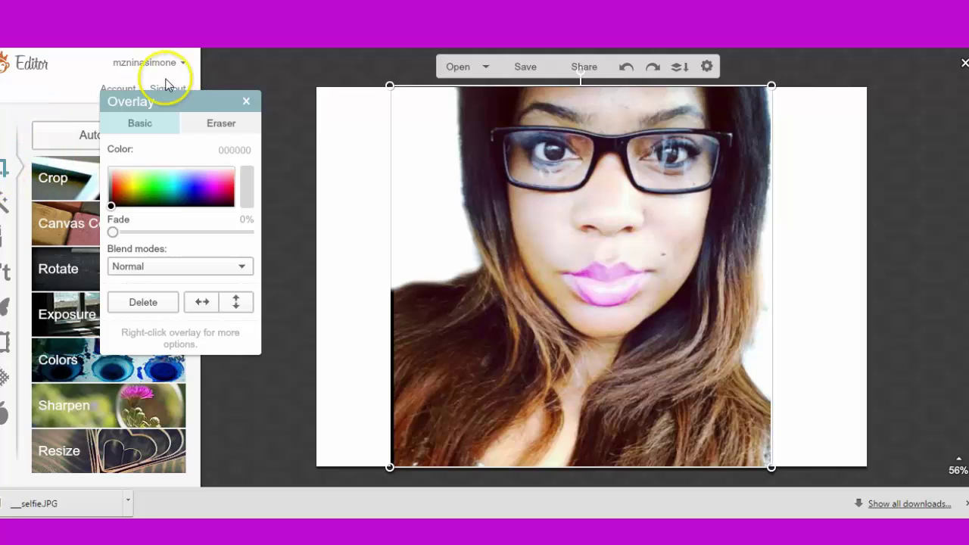
- Crop the canvas to the edges of the selfie, about 913 x 918 pixels, without fixed proportions
drag(231, 98, 401, 94)
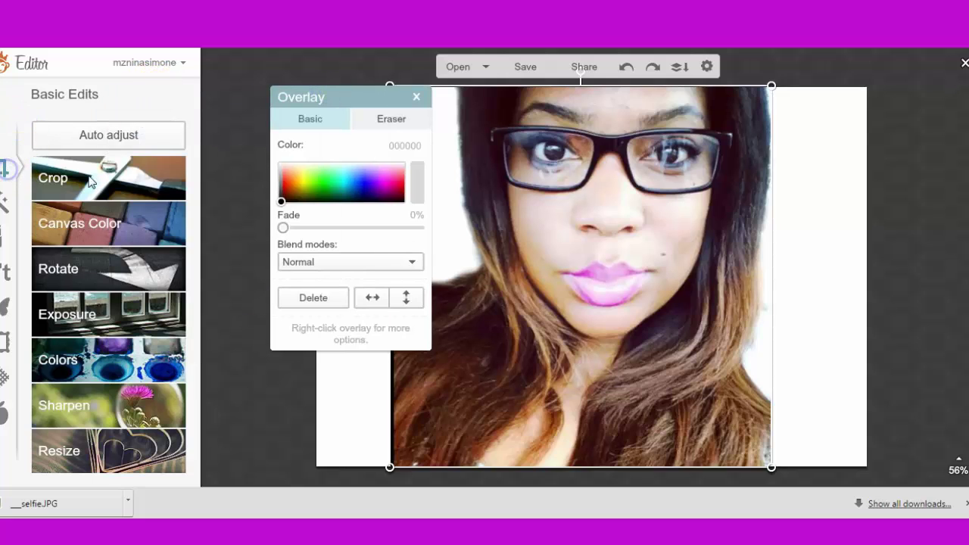
click(91, 183)
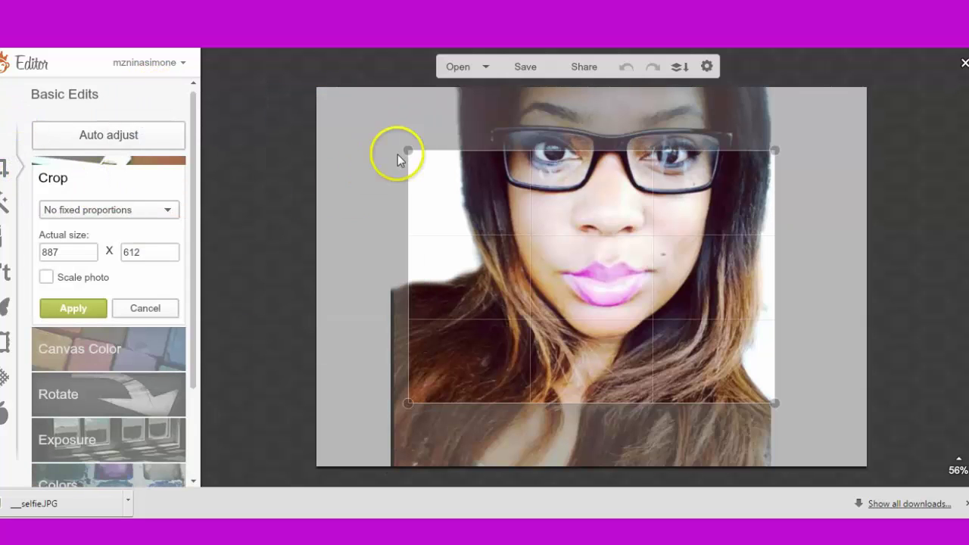
drag(409, 151, 394, 84)
drag(772, 399, 772, 466)
mouse_move(773, 89)
mouse_down()
mouse_move(736, 93)
mouse_move(777, 96)
mouse_move(779, 84)
mouse_move(769, 85)
mouse_up()
click(72, 308)
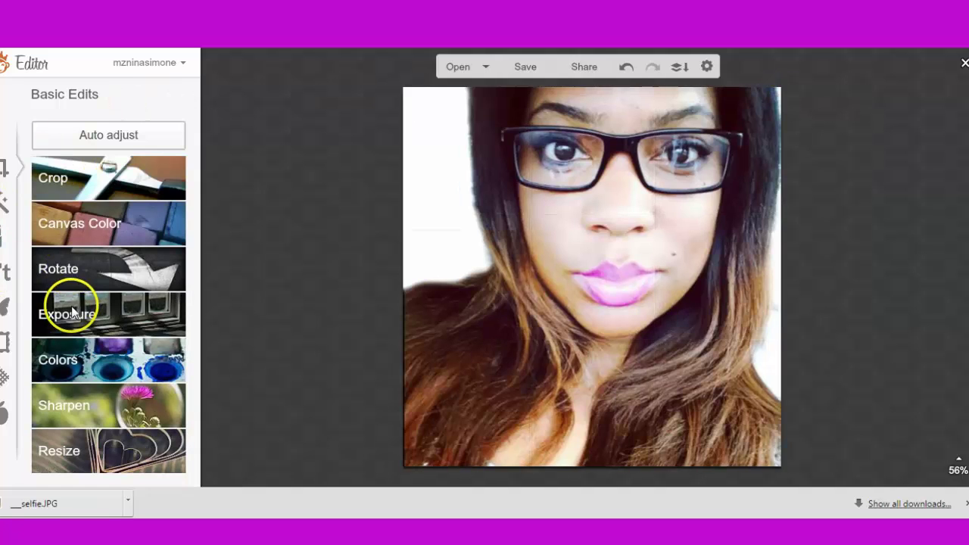
- Paste the copied selfie overlay, align it over the cropped photo, and enlarge it slightly to cover the whole canvas
key(ctrl+v)
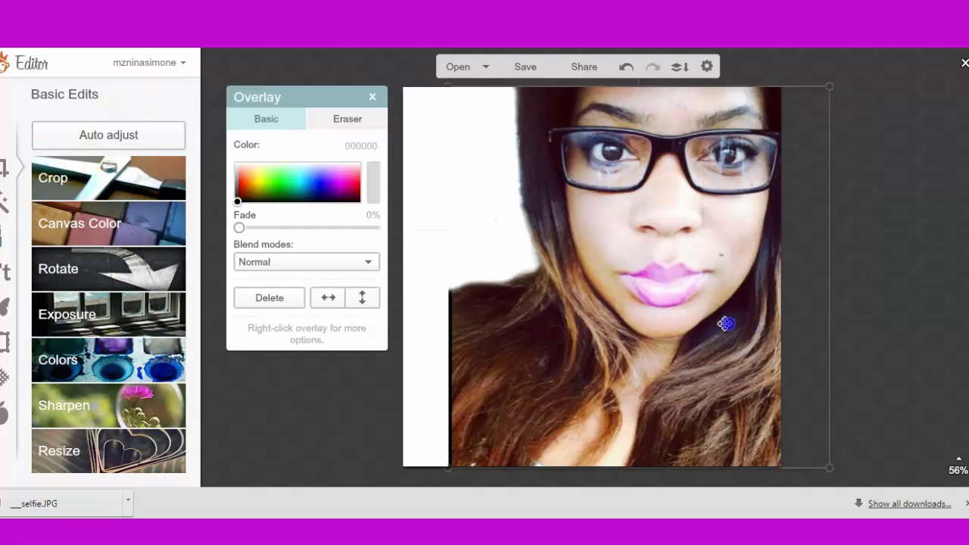
drag(725, 325, 678, 319)
drag(781, 464, 785, 467)
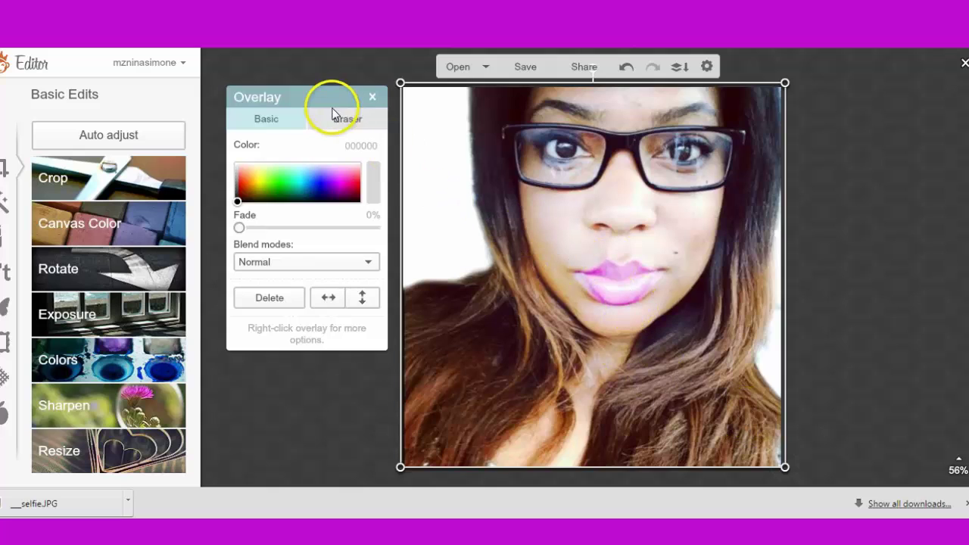
drag(331, 102, 255, 89)
click(456, 117)
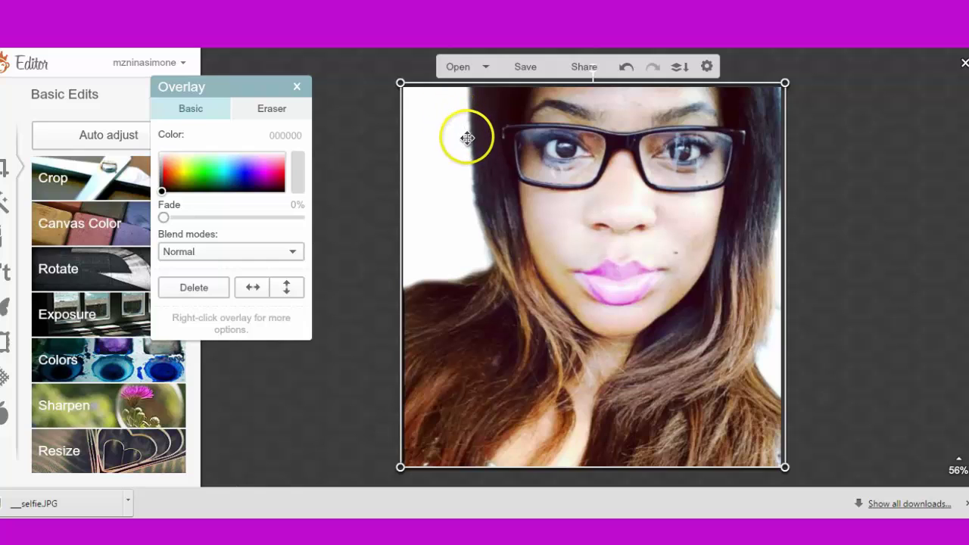
- Make the canvas transparent and apply the canvas color change
click(67, 229)
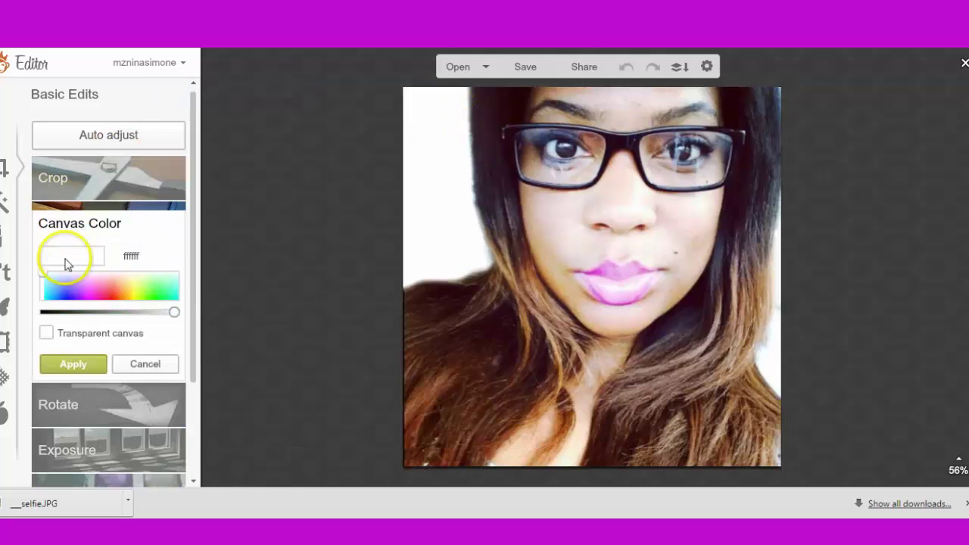
click(50, 333)
click(47, 334)
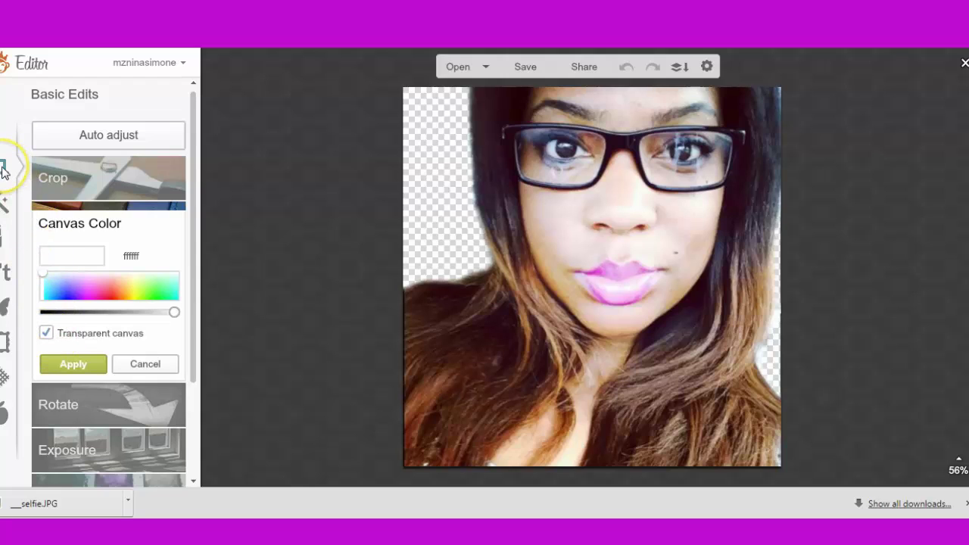
click(73, 364)
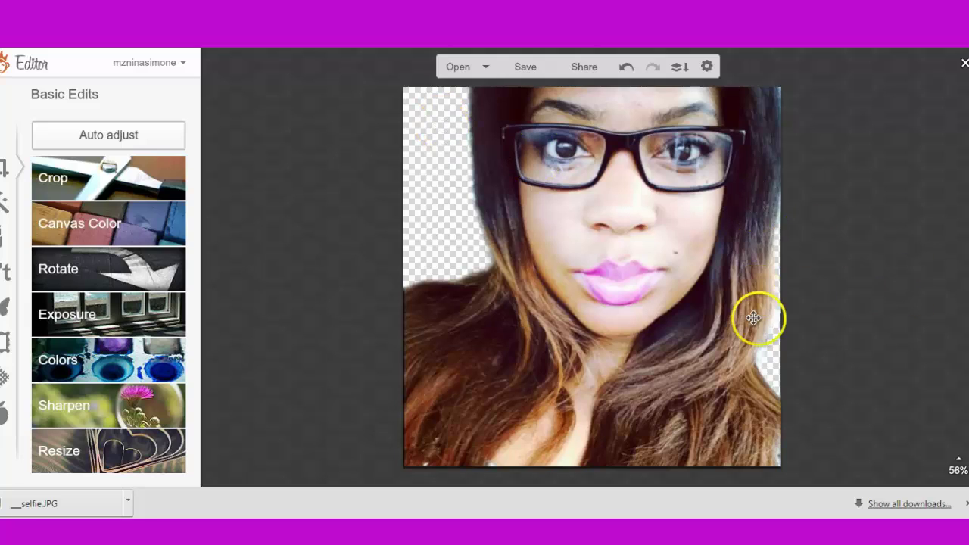
- Start saving the image to the computer and choose .png as the file format
click(525, 67)
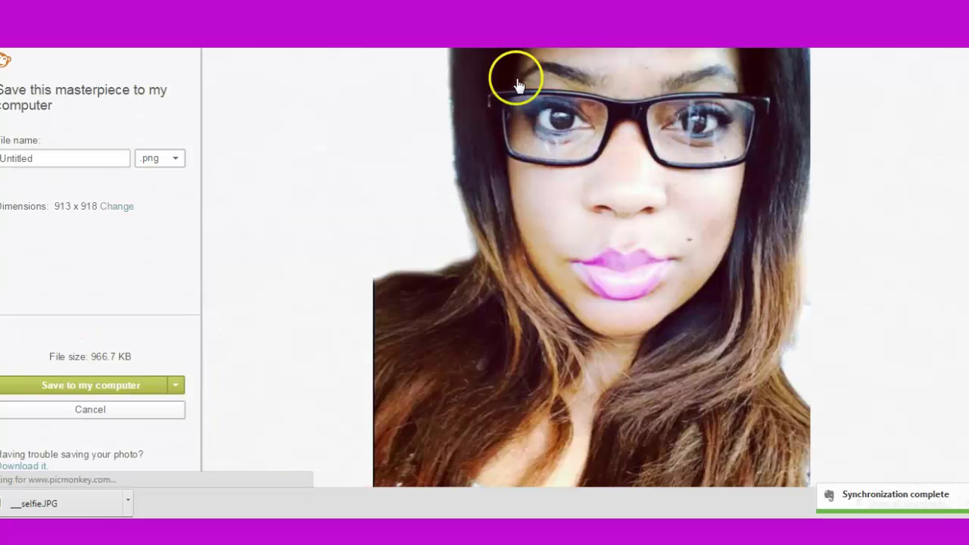
click(183, 158)
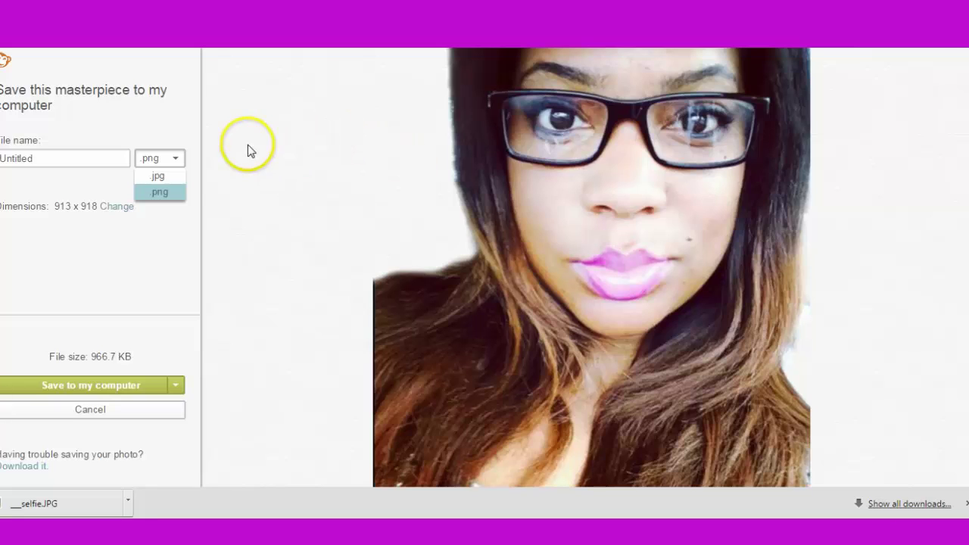
click(174, 193)
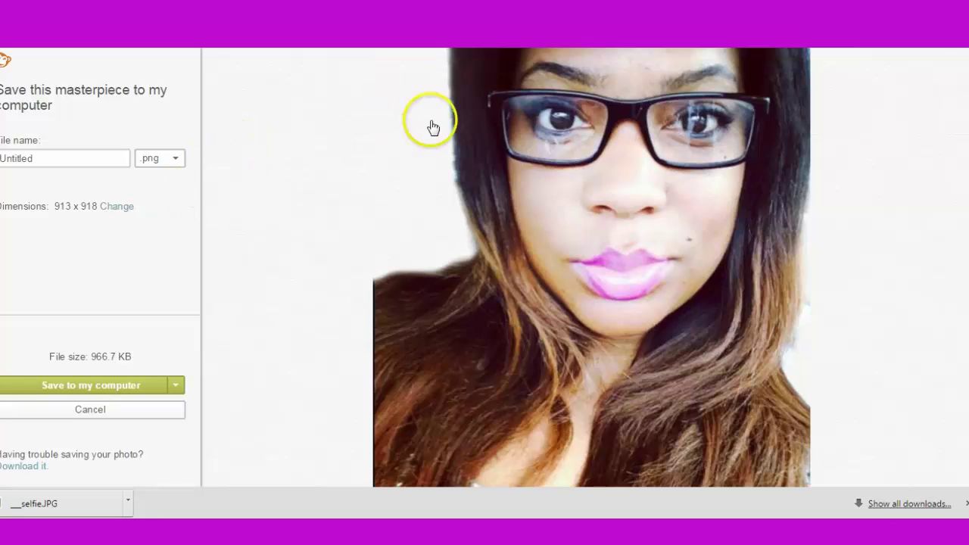
- Name the image file socially-nina-no-background and save it to the computer as a PNG in the NSC Multimedia library
click(338, 176)
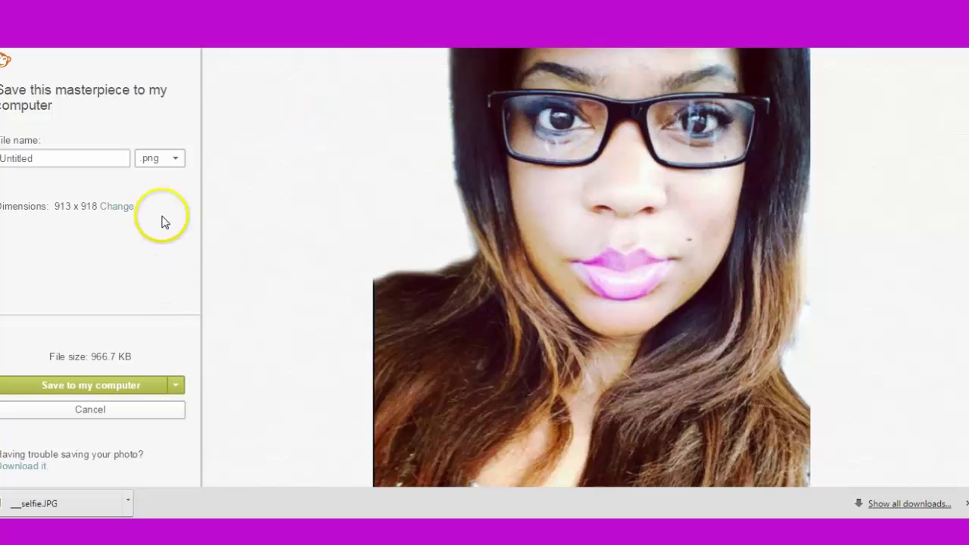
click(112, 161)
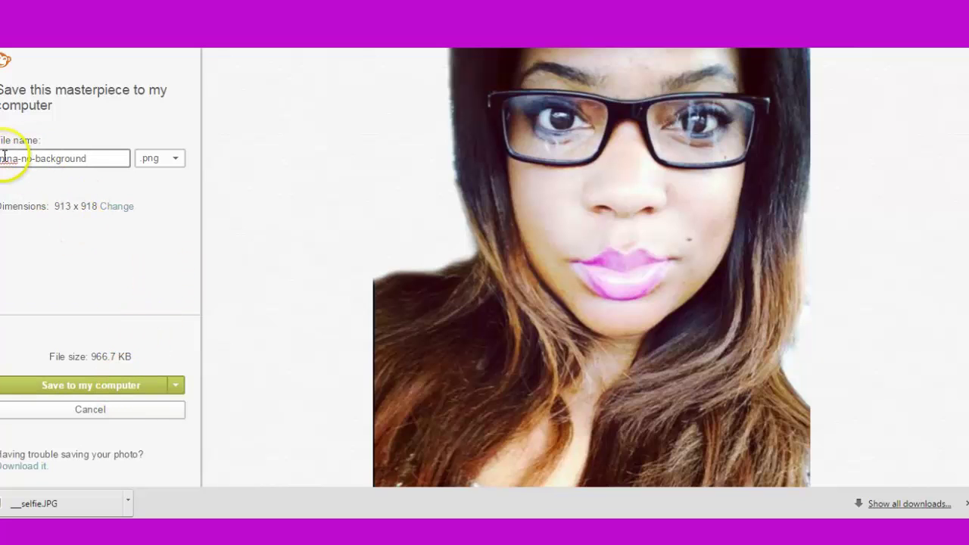
drag(110, 158, 150, 163)
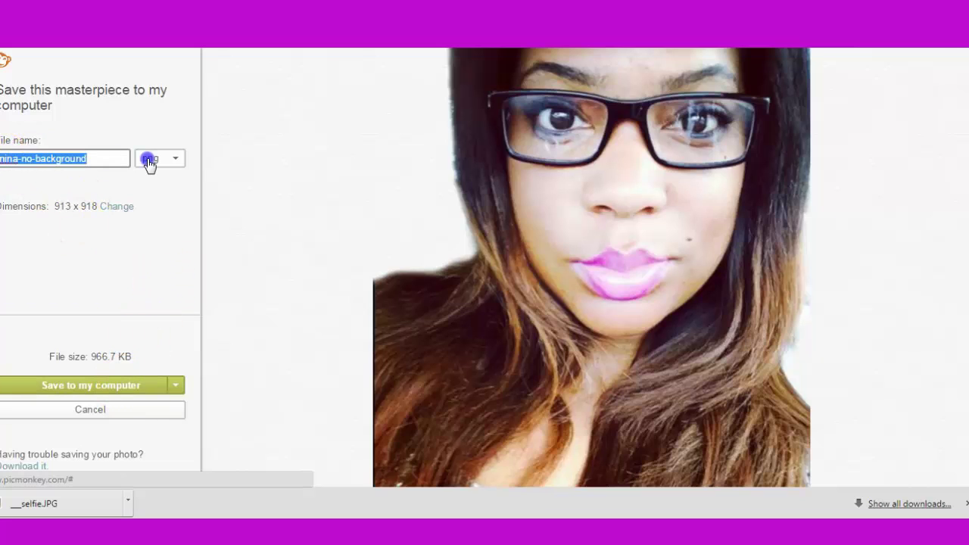
click(5, 161)
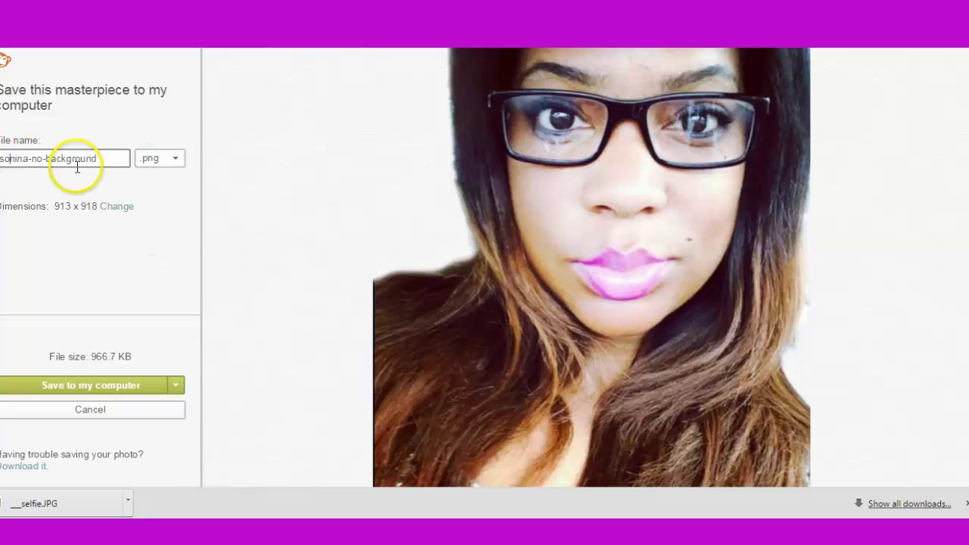
text(-)
click(132, 388)
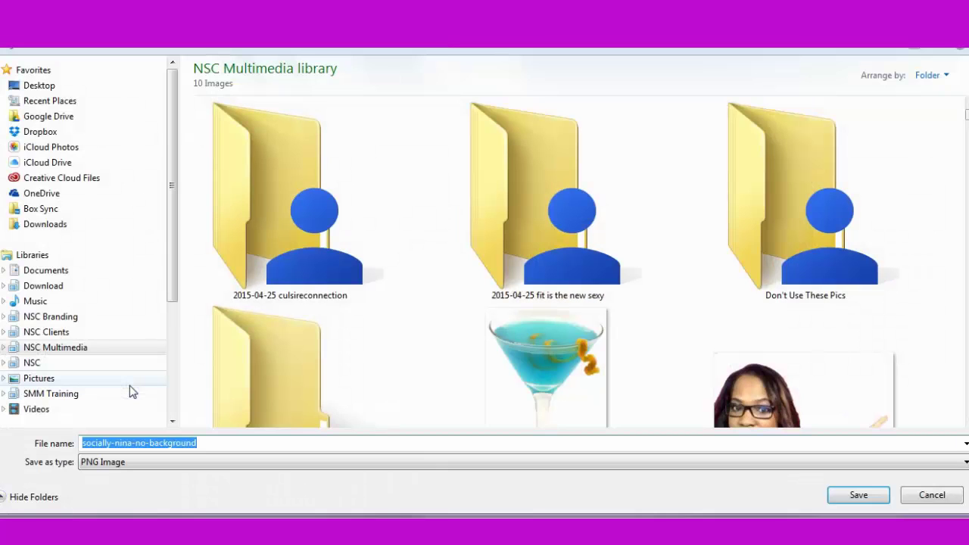
key(Return)
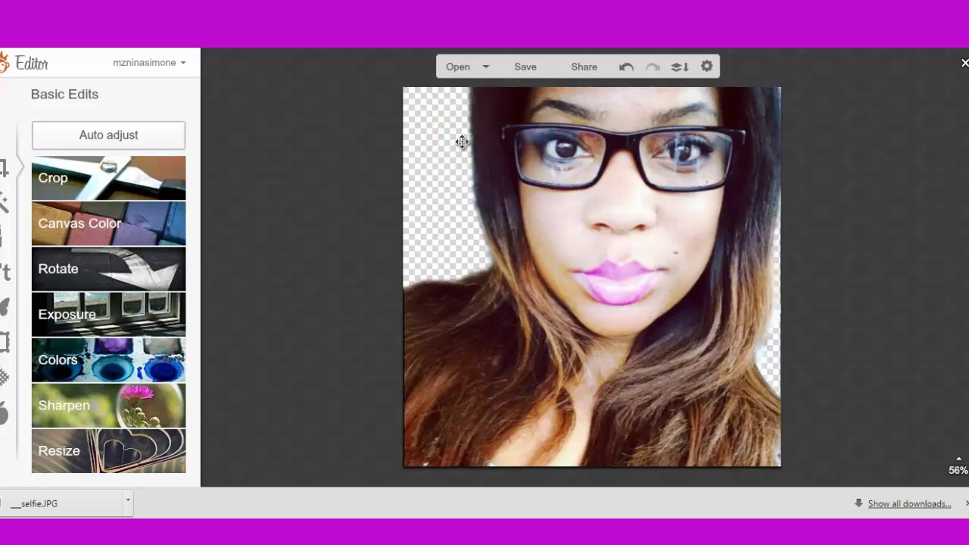
- Close the edited selfie and start a new design on a Facebook cover canvas, dismissing the canvas color options
click(963, 64)
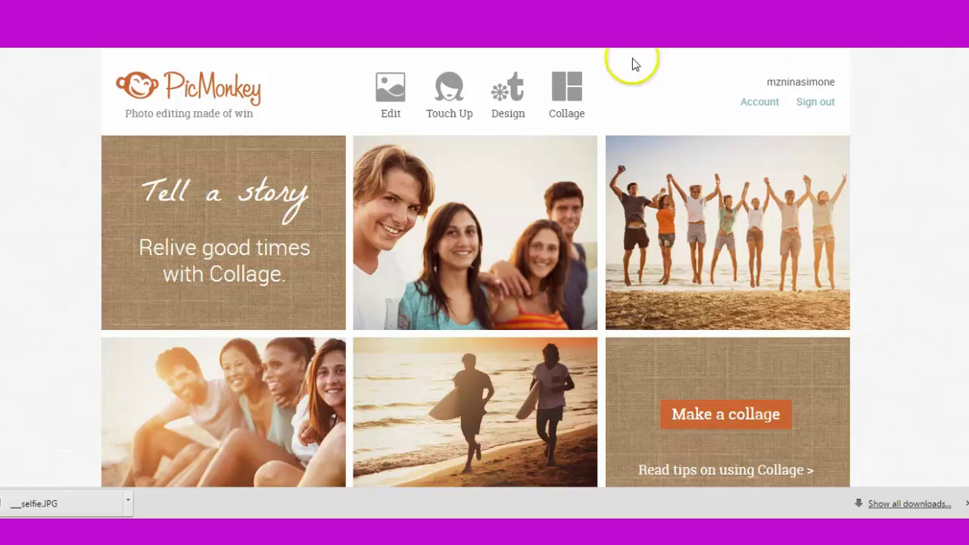
click(505, 86)
click(506, 86)
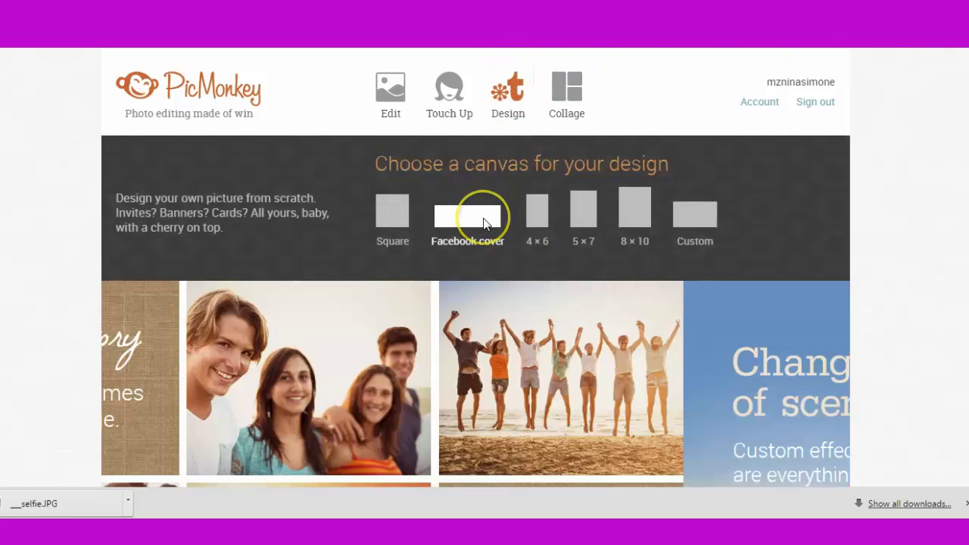
click(485, 222)
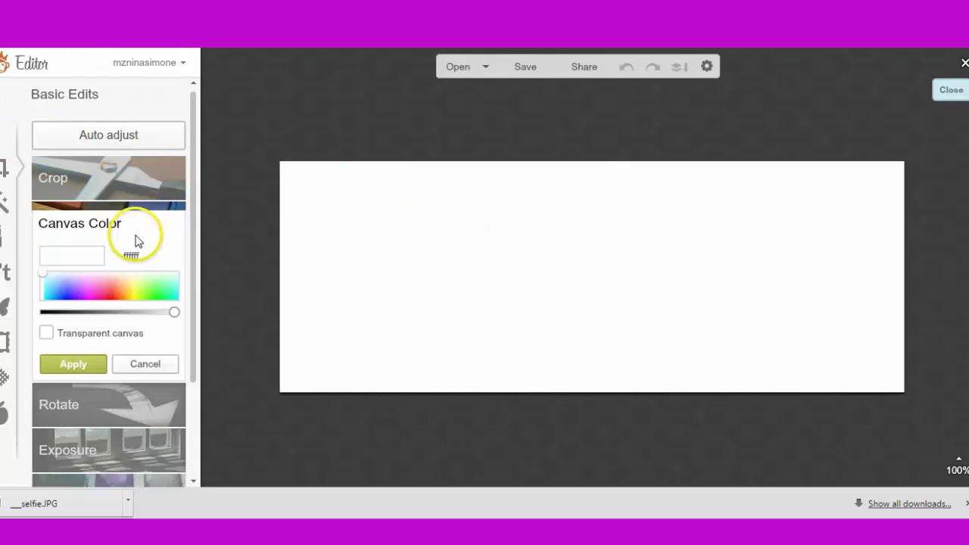
click(46, 333)
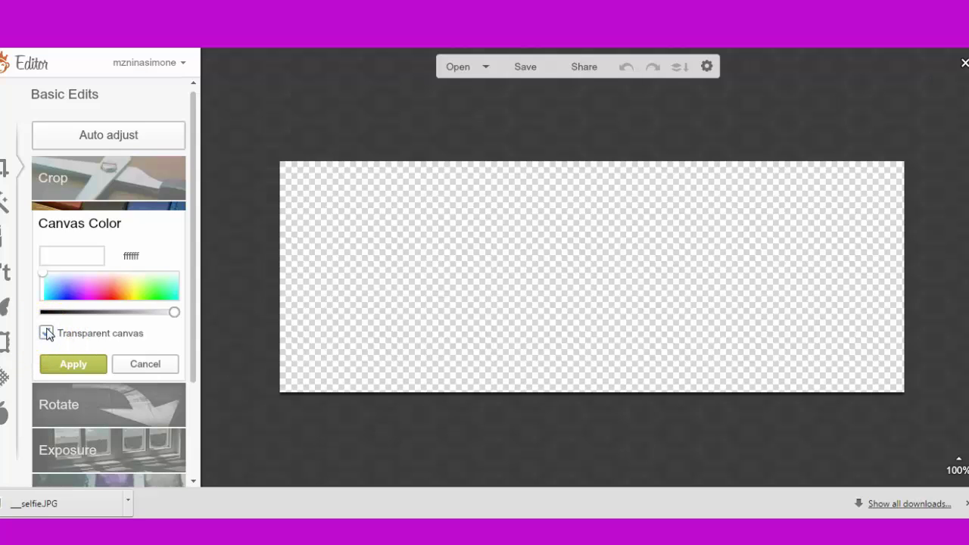
click(136, 363)
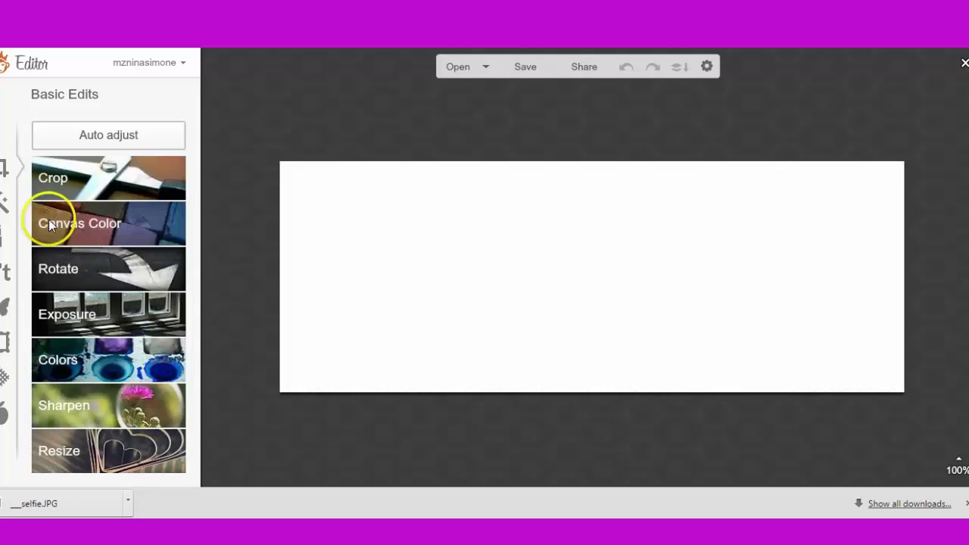
- Cover the blank canvas with the orange brick wall texture from the Edifice set and apply it
click(3, 376)
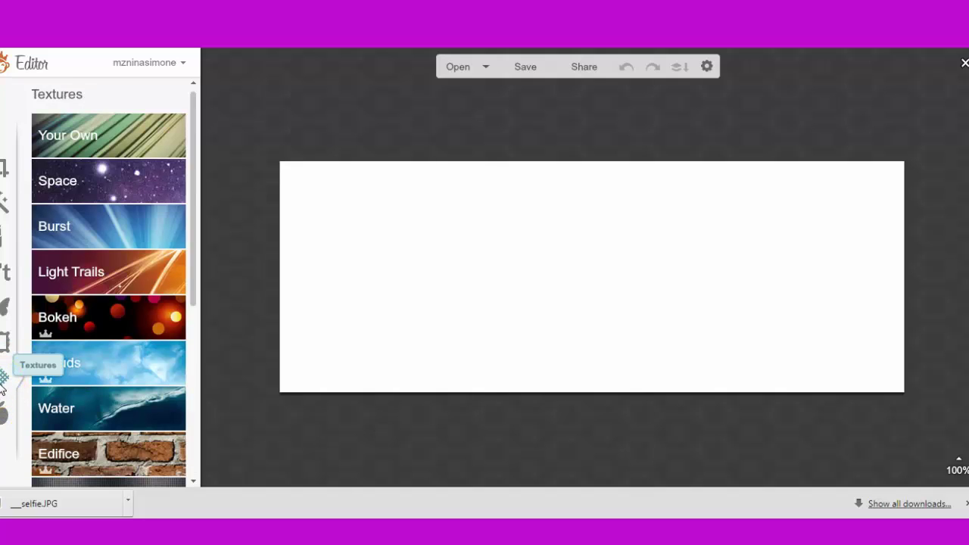
click(73, 453)
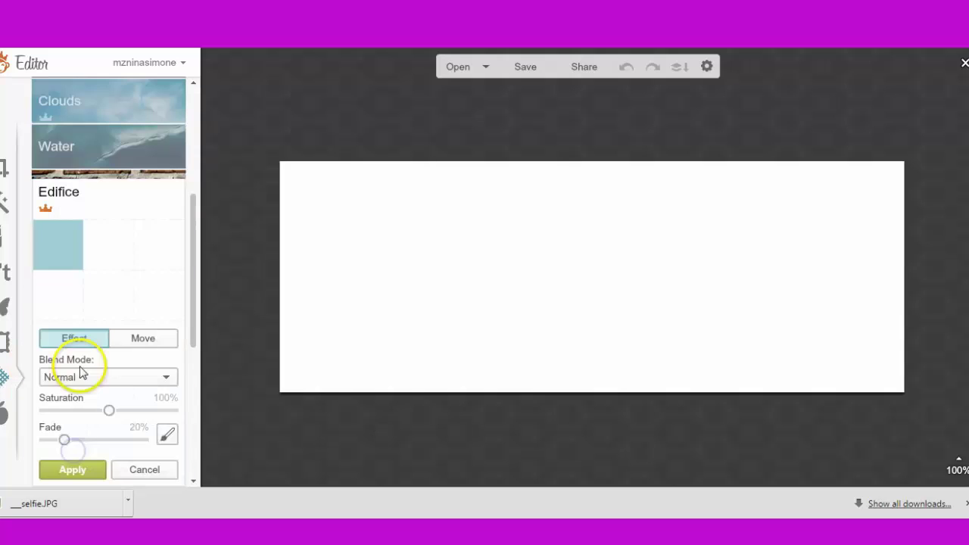
drag(195, 210, 195, 224)
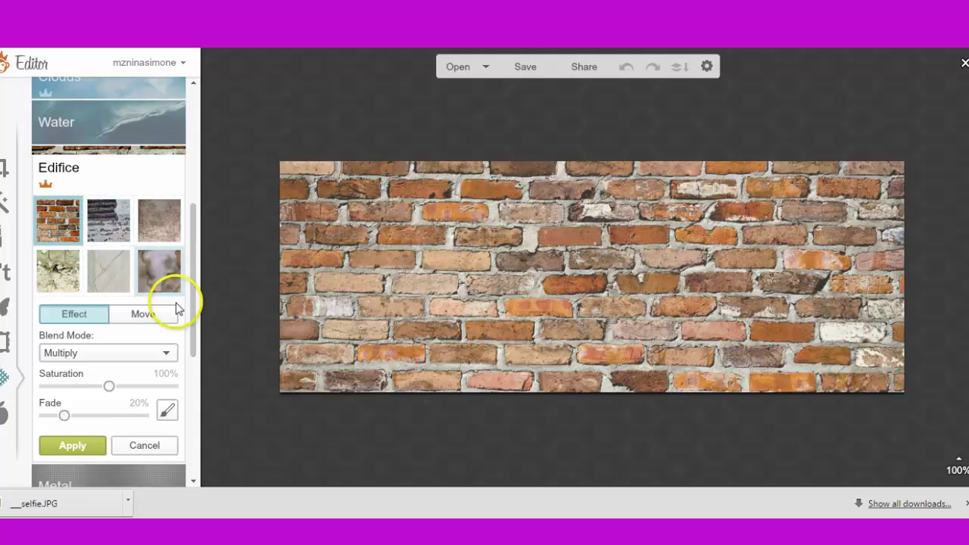
mouse_move(191, 305)
mouse_down()
mouse_move(198, 187)
mouse_move(194, 421)
mouse_move(194, 286)
mouse_move(193, 346)
mouse_up()
click(72, 327)
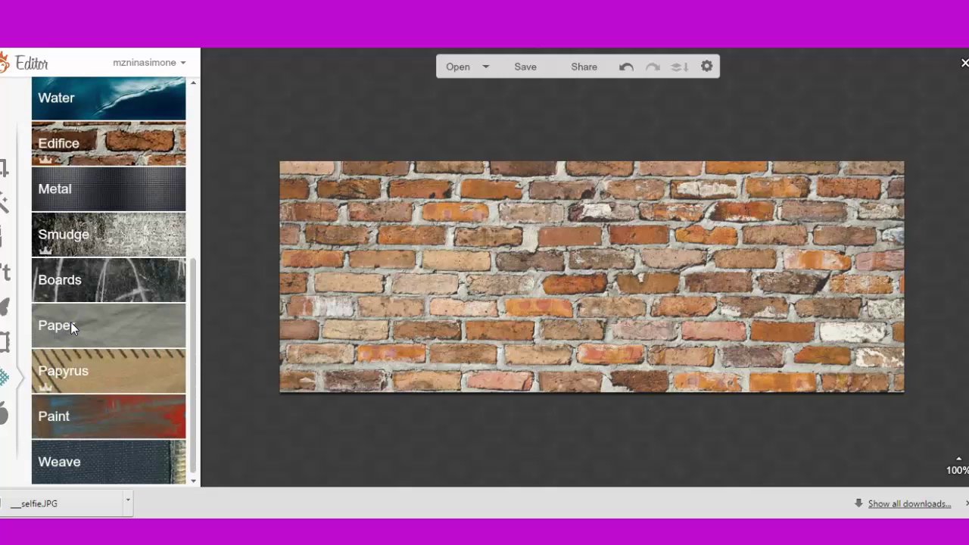
- Add the background-free selfie as an overlay, enlarge it to the canvas height, and align it with the right edge of the brick wall
click(4, 316)
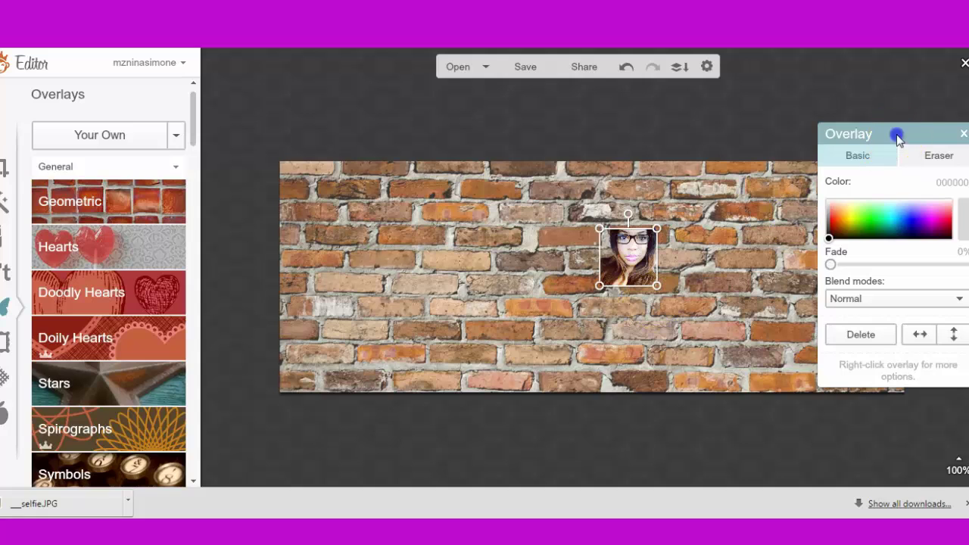
drag(893, 134, 886, 311)
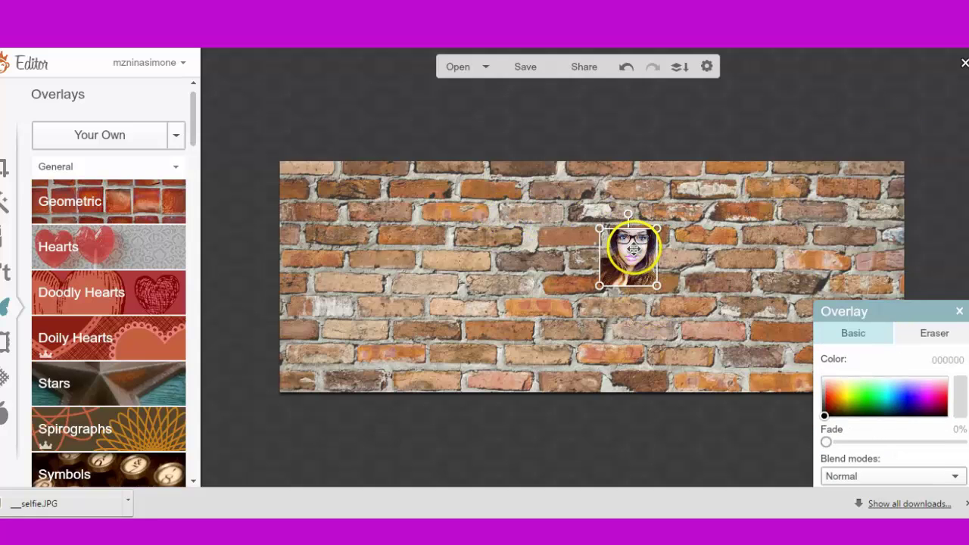
drag(634, 249, 483, 443)
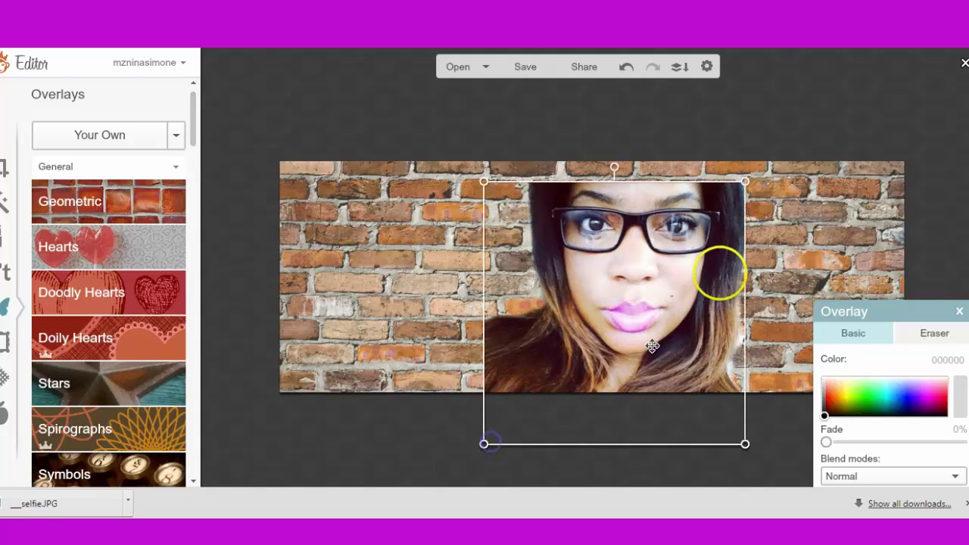
drag(712, 255, 848, 251)
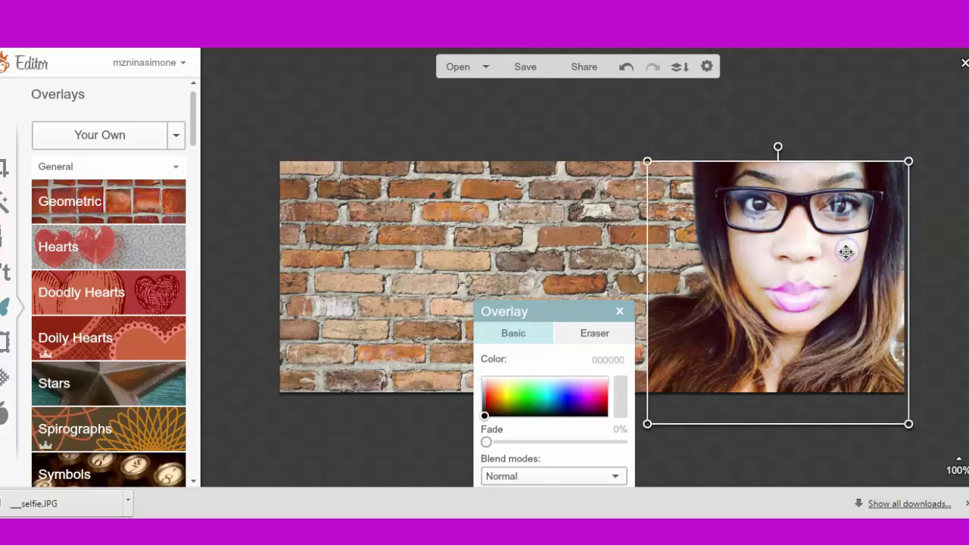
drag(552, 310, 340, 83)
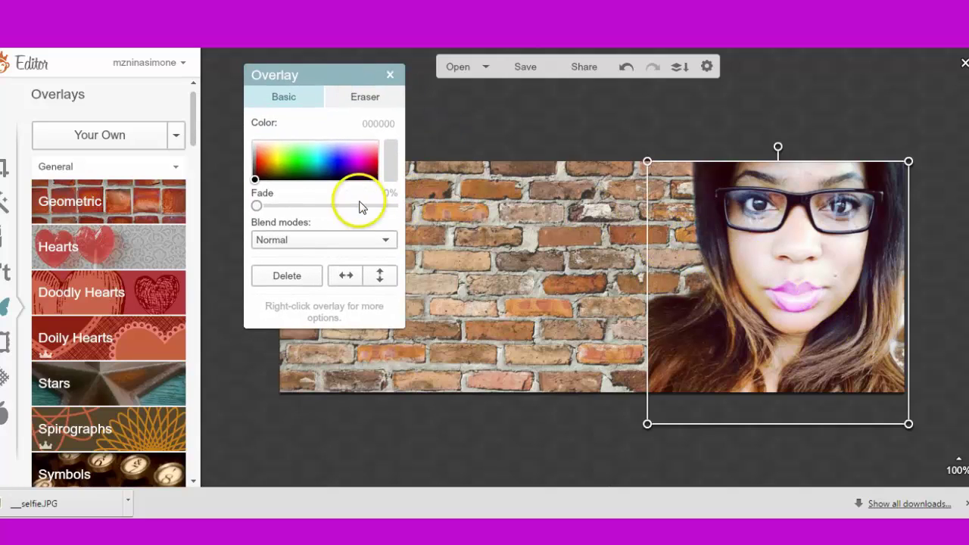
drag(648, 424, 675, 447)
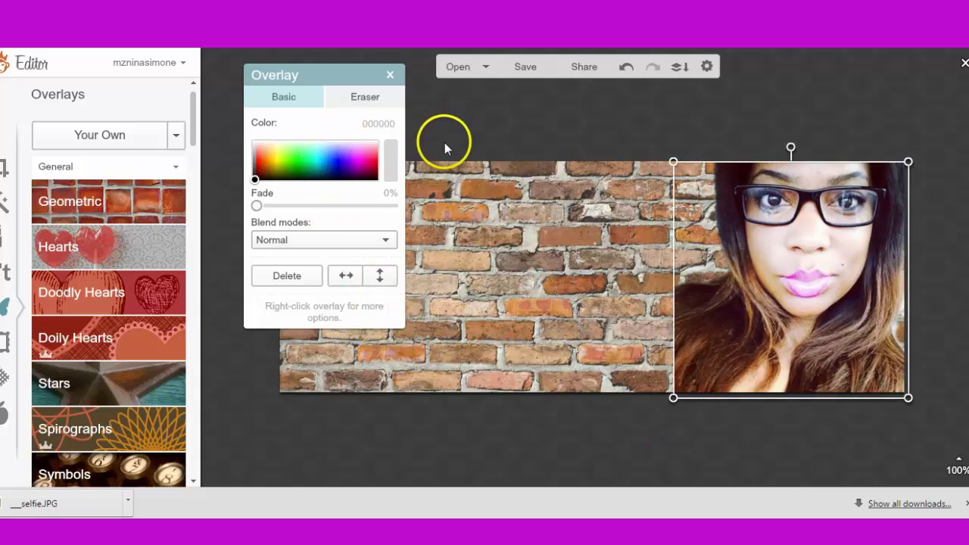
- Try the Darken and Lighten blend modes on the selfie overlay
click(336, 240)
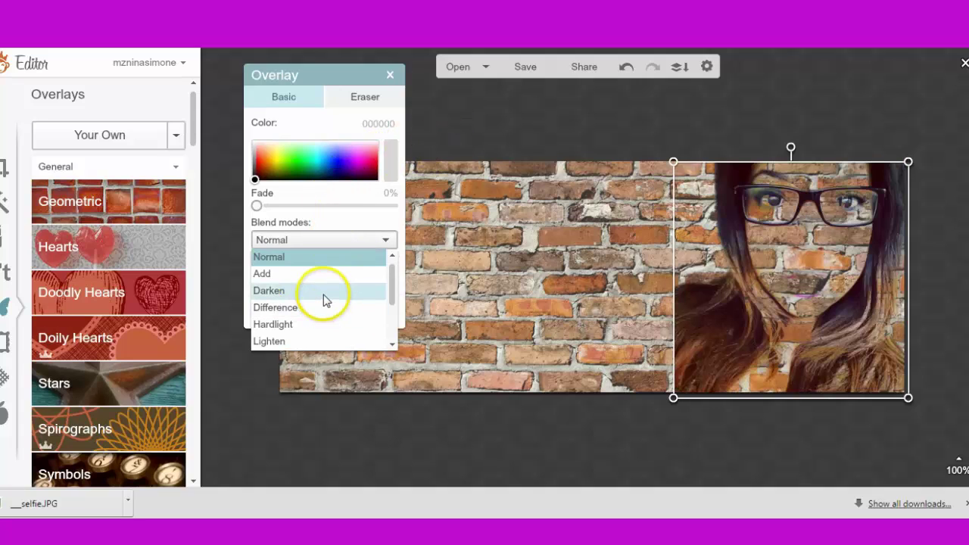
click(323, 294)
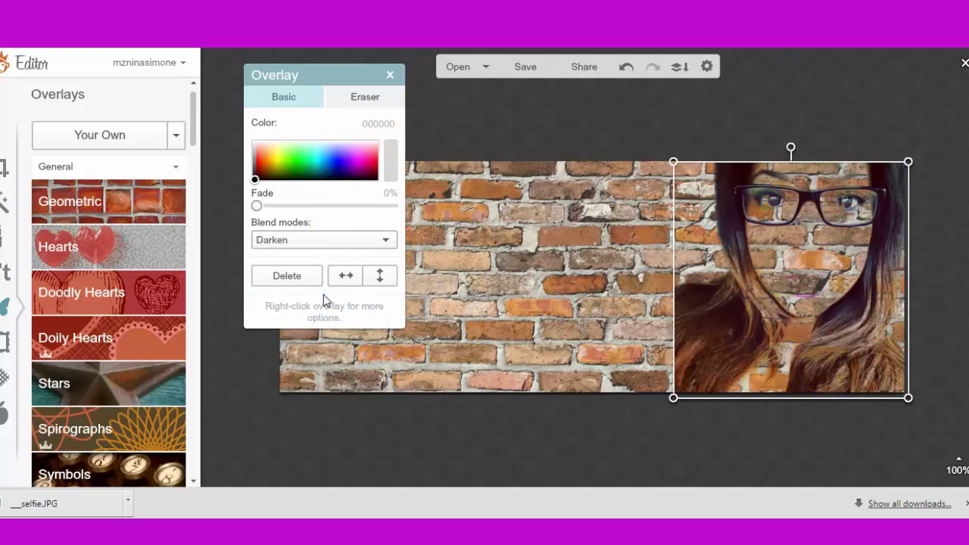
click(352, 240)
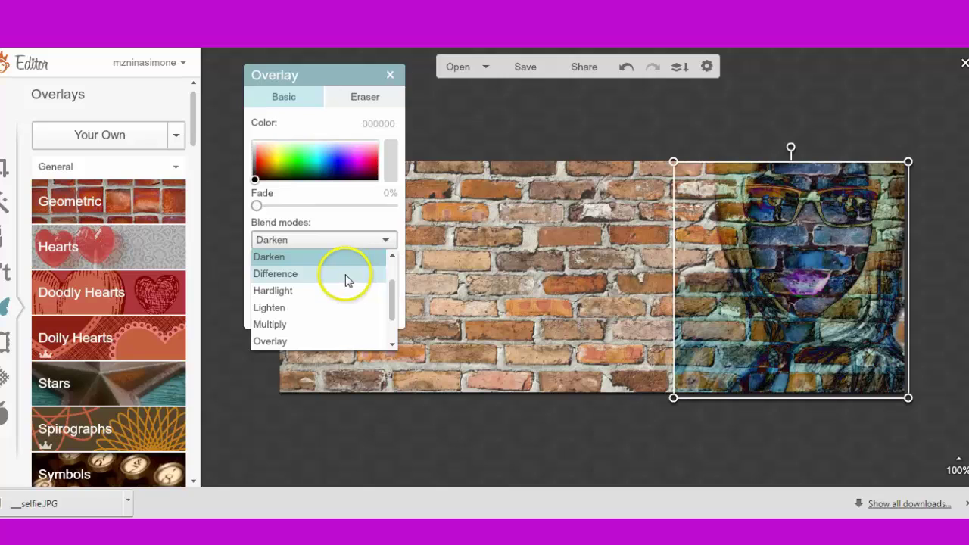
click(346, 313)
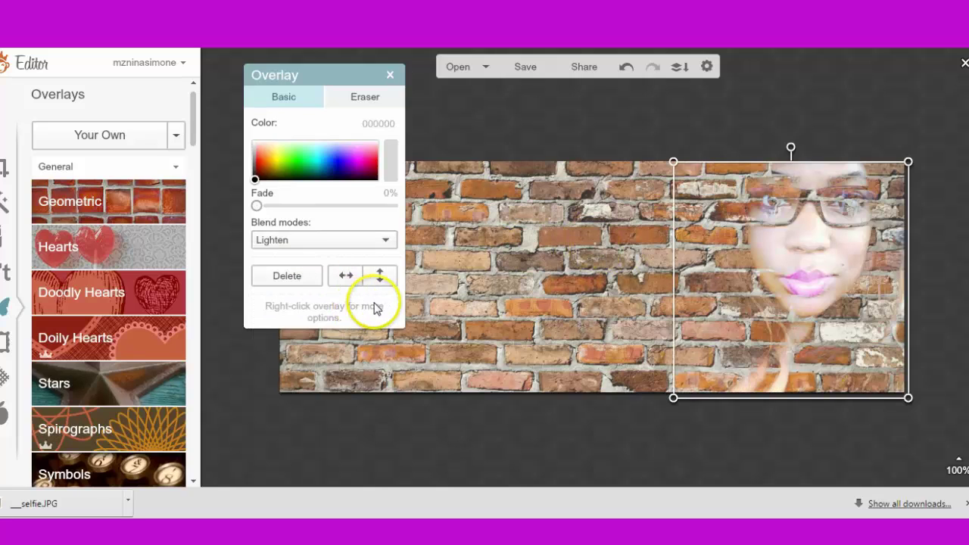
click(571, 298)
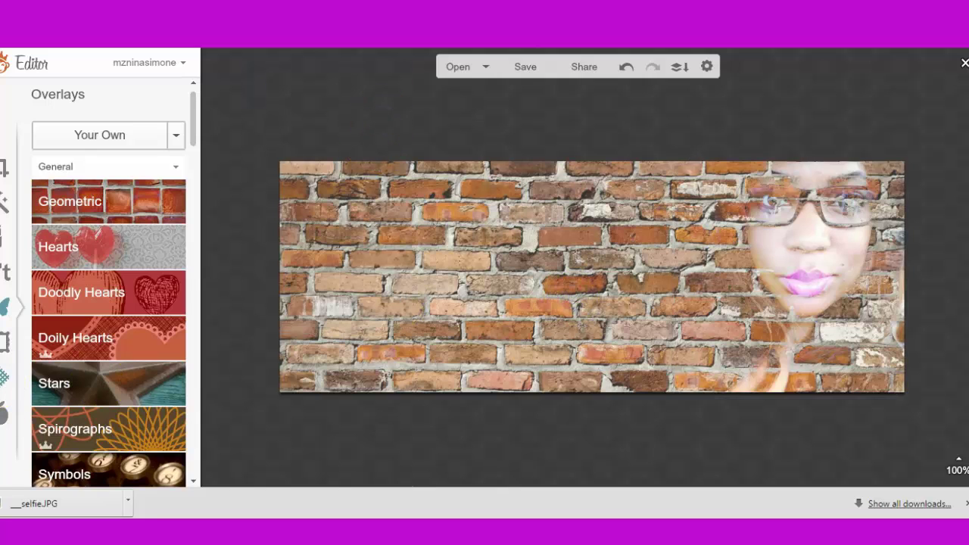
click(906, 304)
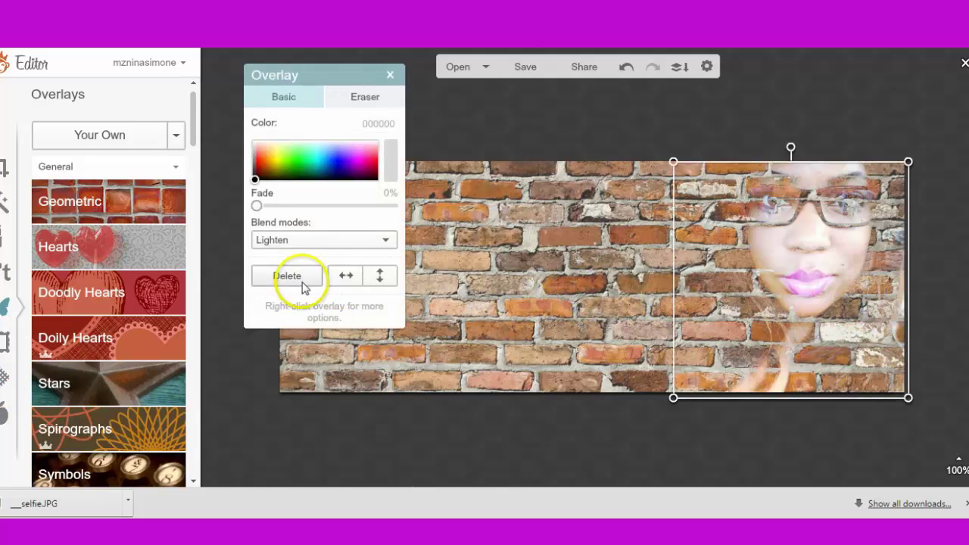
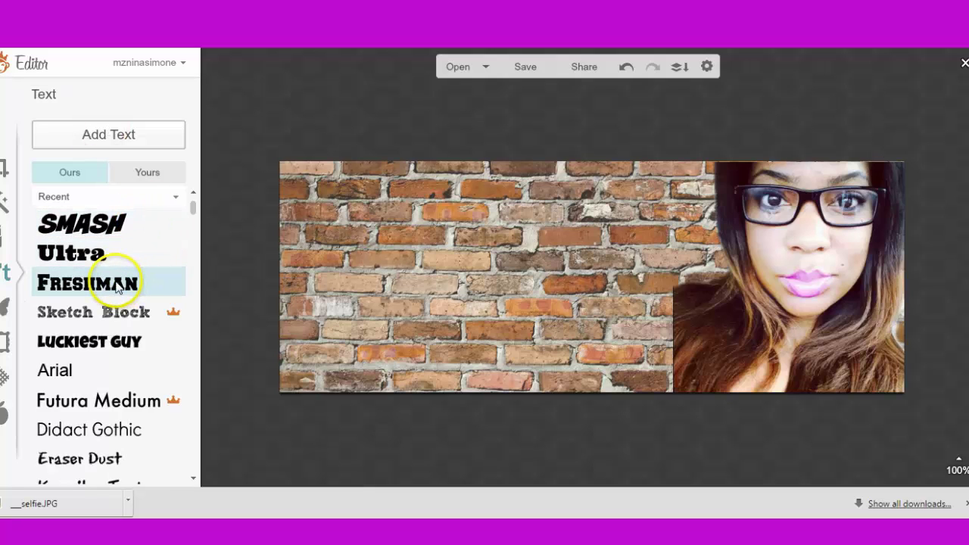
- Add the text "Socially Nina" in the installed The Cinthia Edit font at size 78, and widen its box to fit one line
click(144, 178)
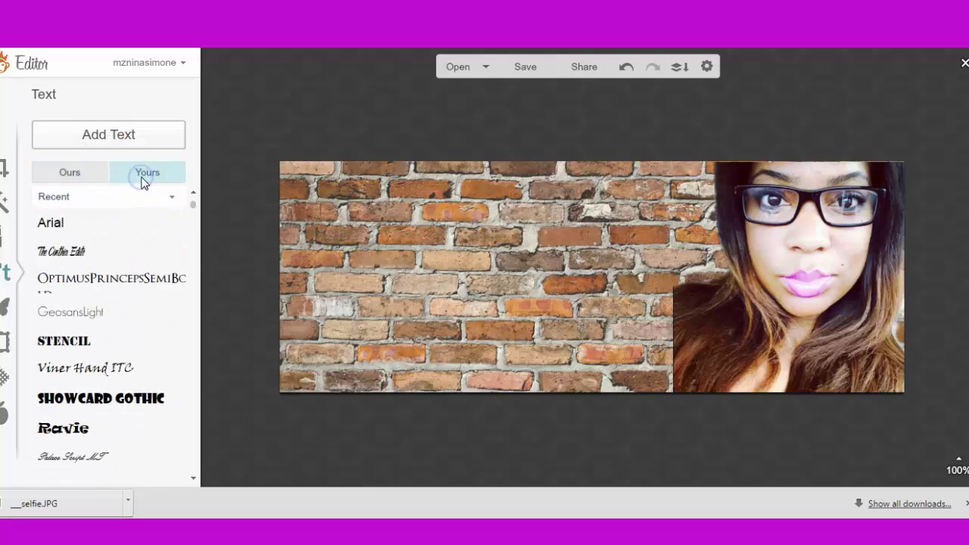
click(67, 256)
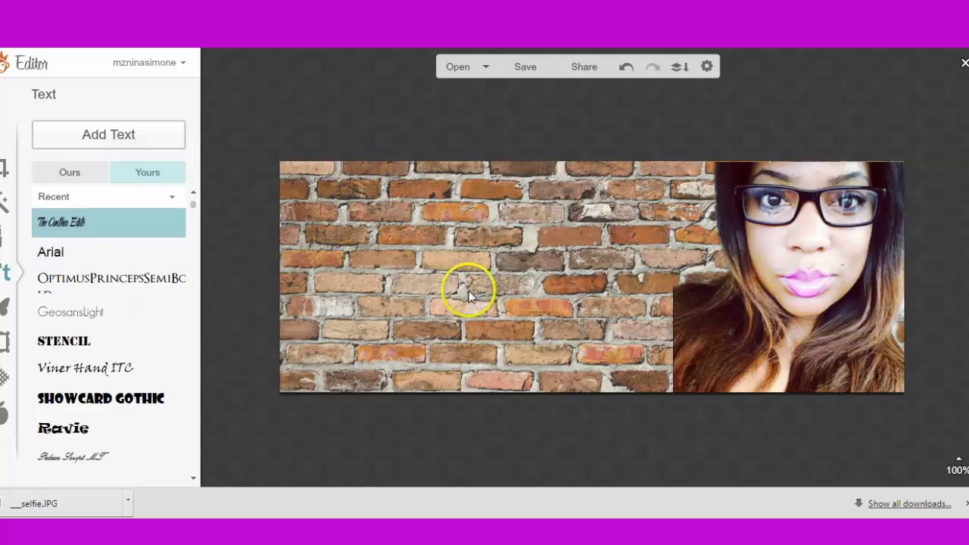
click(108, 138)
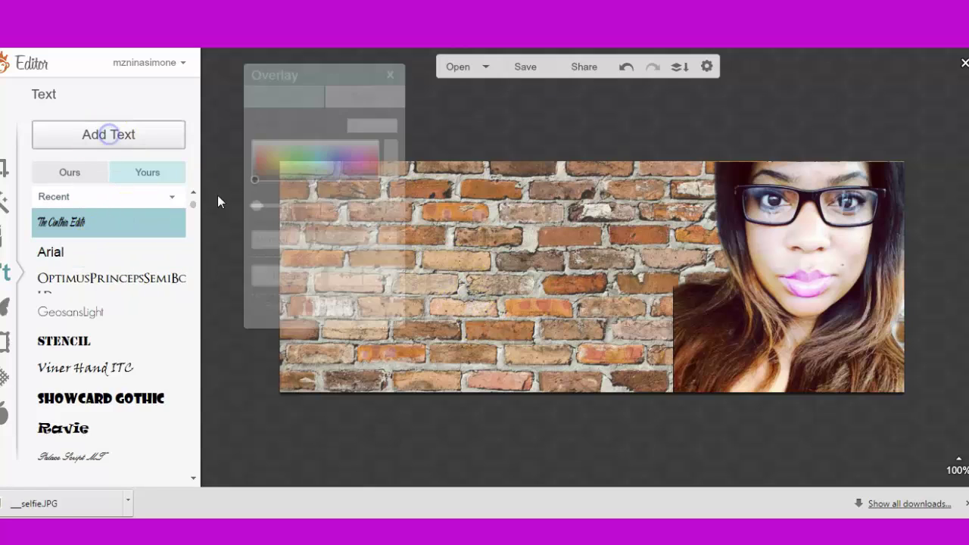
click(571, 227)
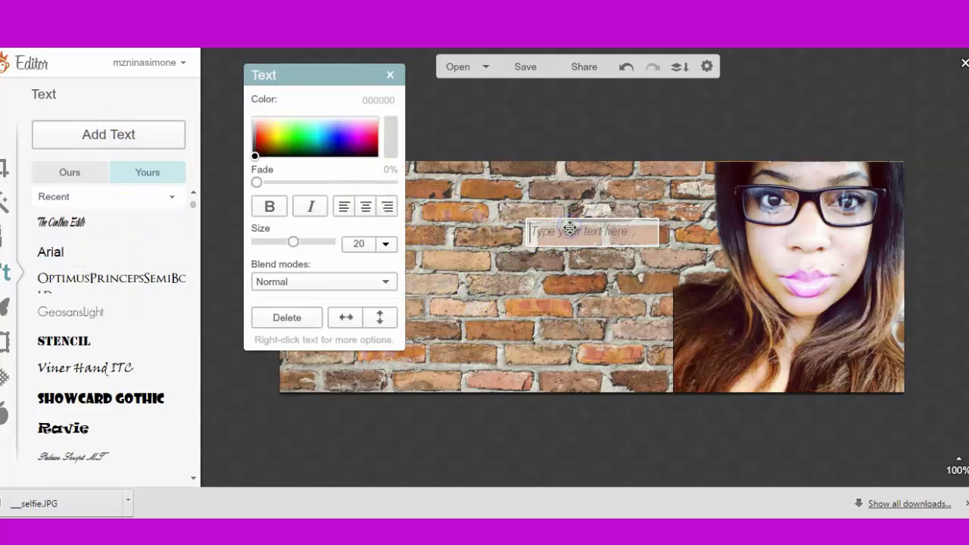
text(Socially Nina)
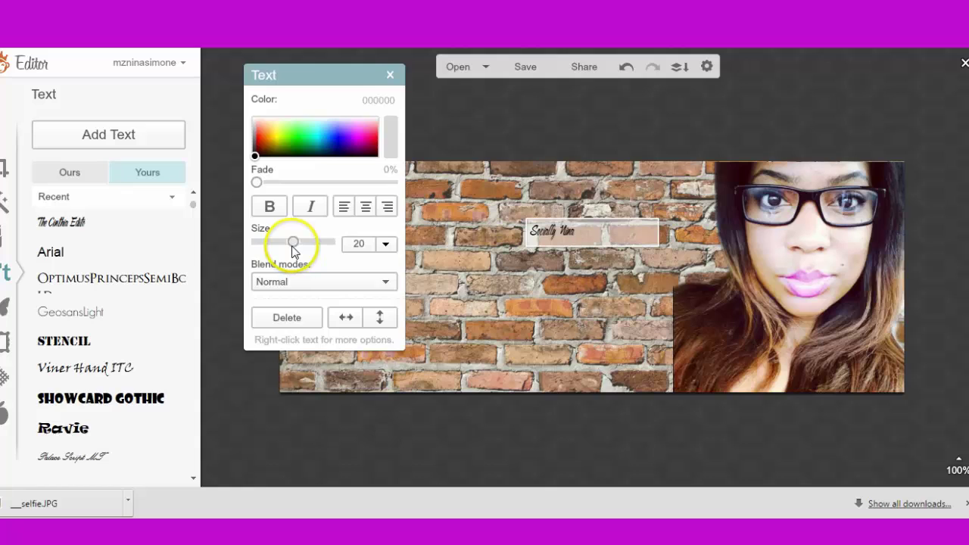
drag(293, 242, 331, 245)
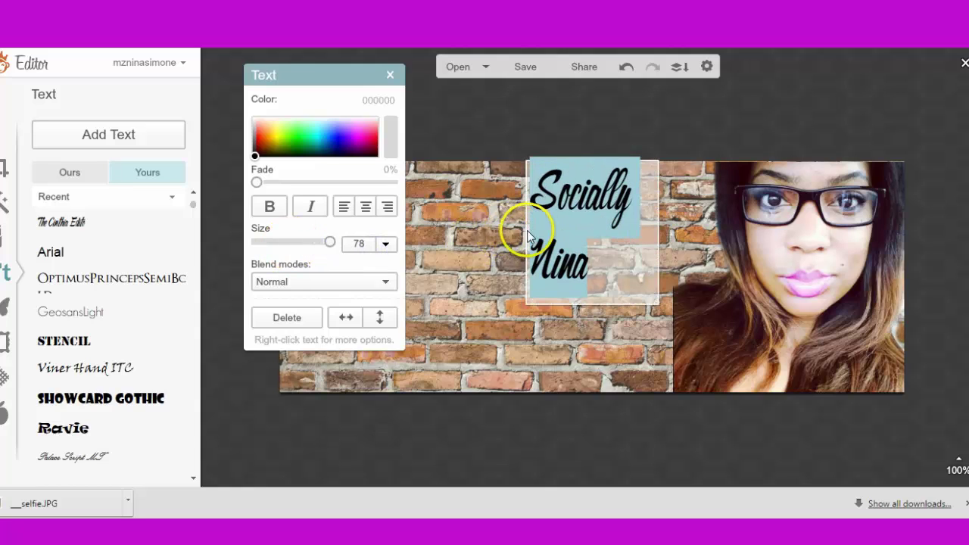
drag(527, 235, 308, 235)
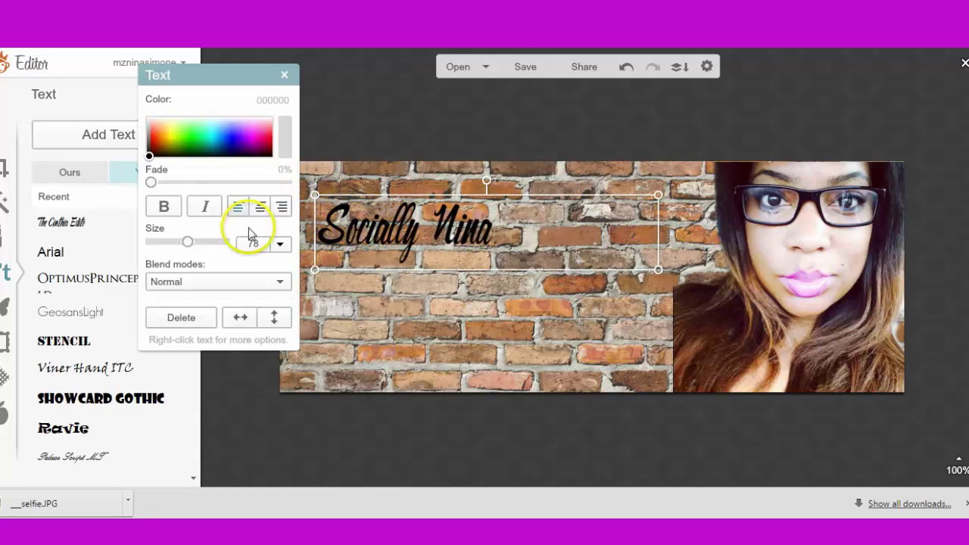
- Color the whole "Socially Nina" text magenta with the hex code db06a6
double_click(368, 231)
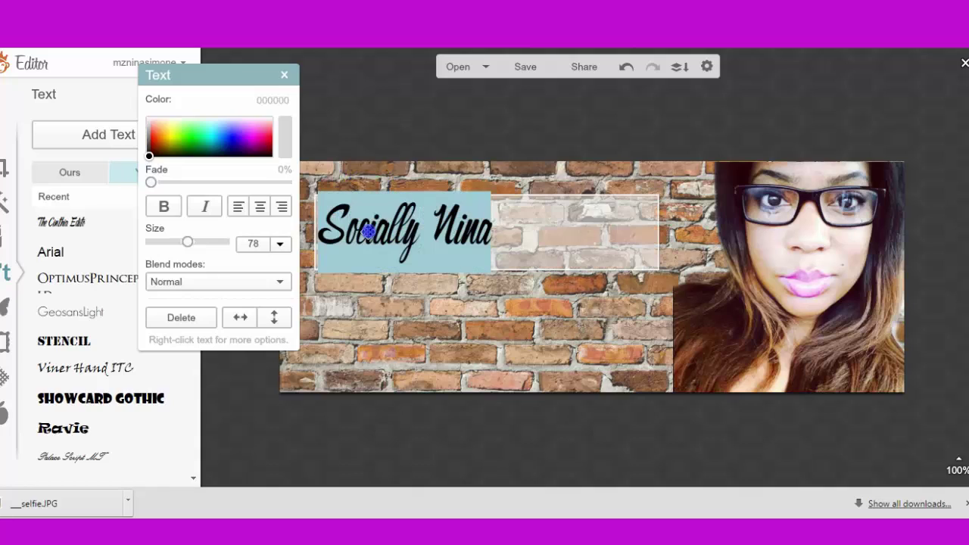
click(271, 104)
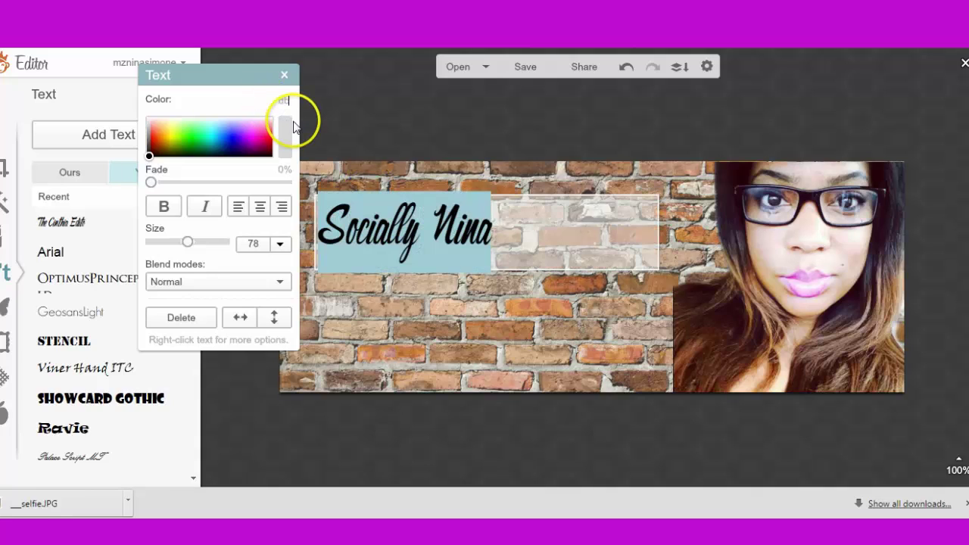
text(db05a6)
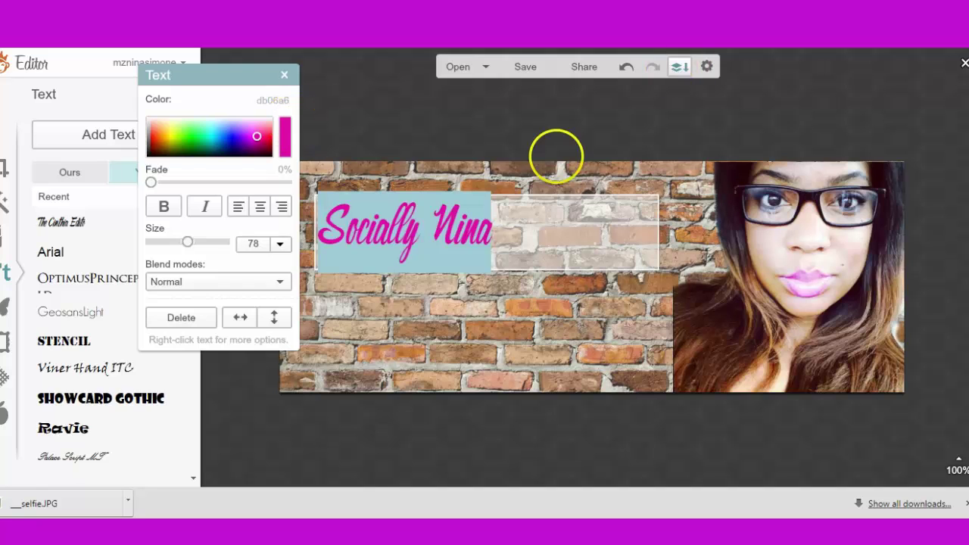
click(557, 160)
- Recolor the whole "Socially Nina" text to a deep blue-violet and deselect it
click(402, 224)
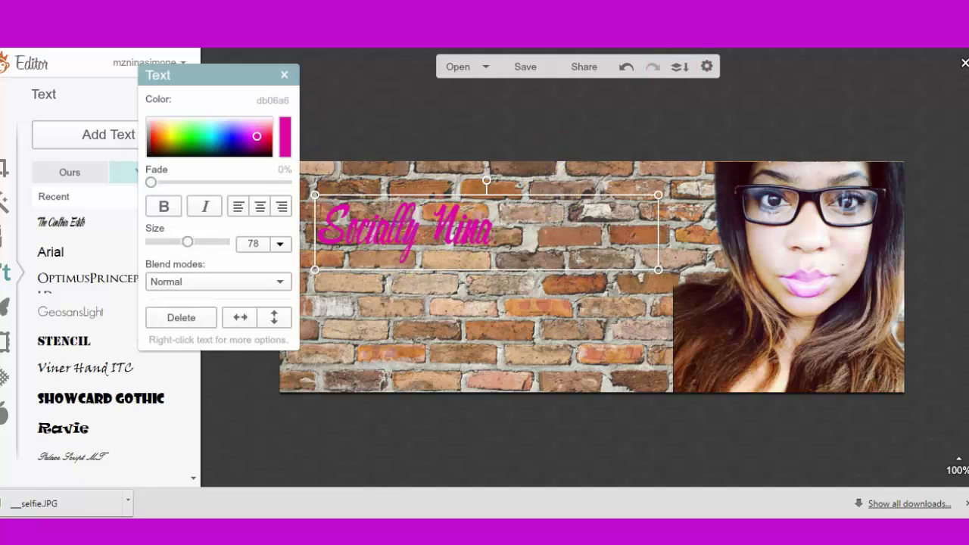
click(534, 231)
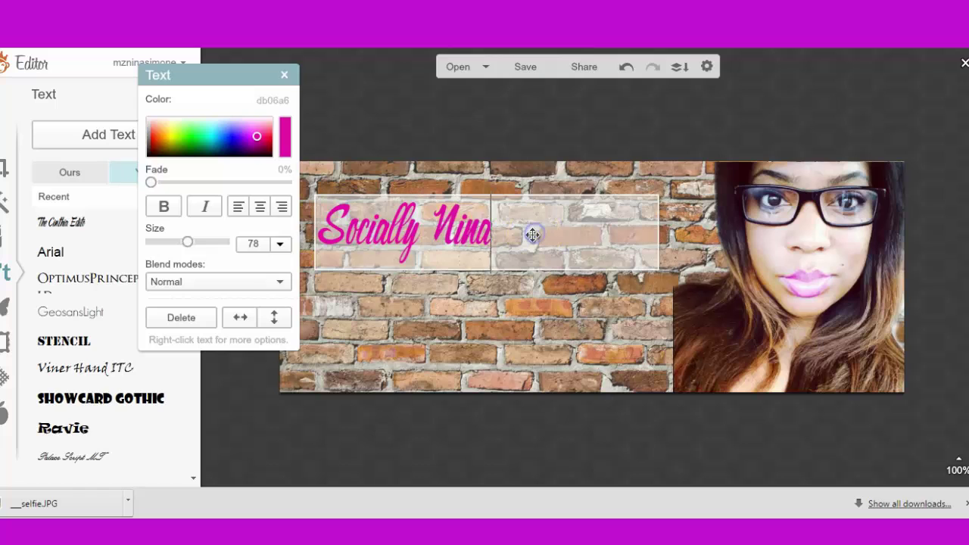
key(ctrl+a)
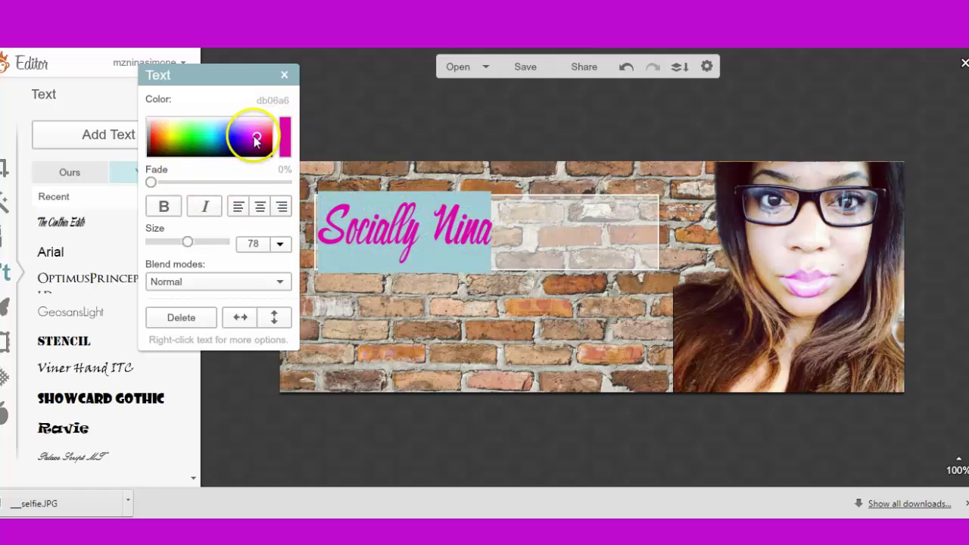
drag(256, 140, 239, 146)
click(428, 138)
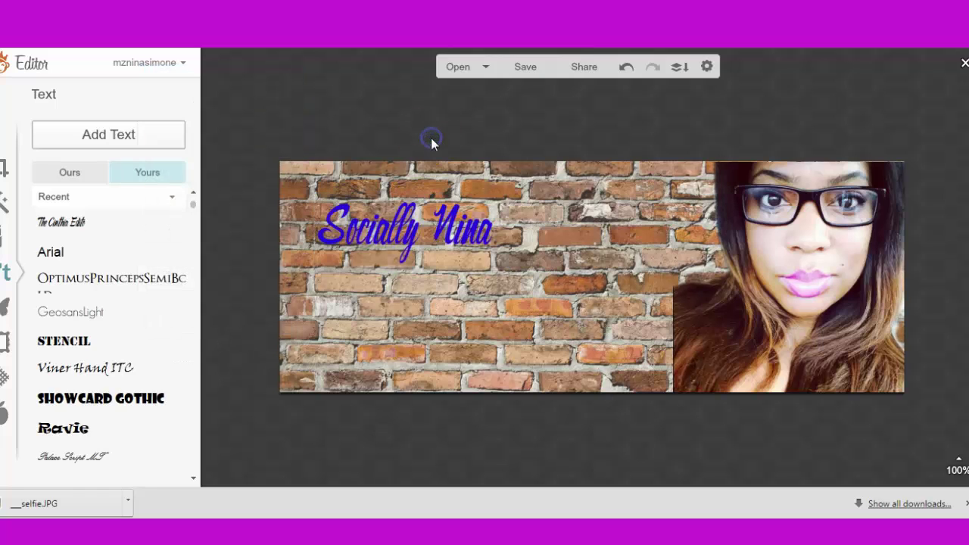